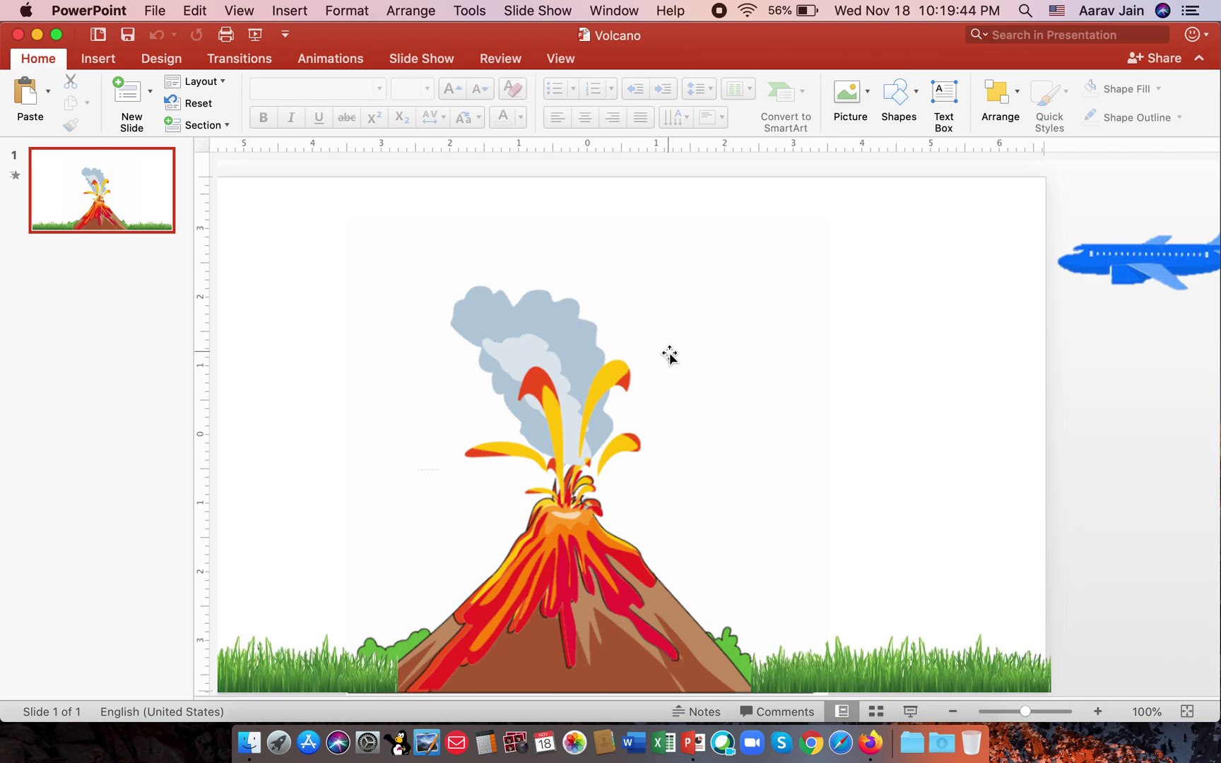
Bring the Presentation1 window to the front from the PowerPoint dock icon
scroll(669, 356, left, 5)
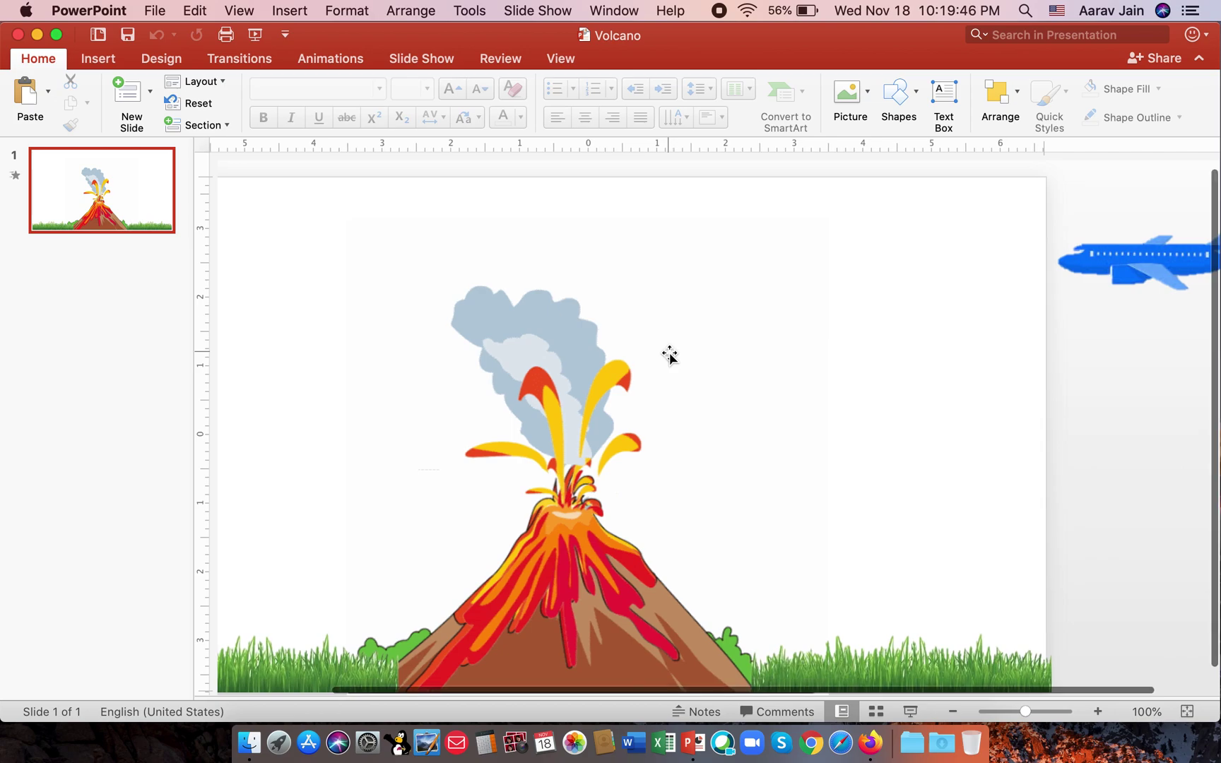
scroll(669, 355, left, 3)
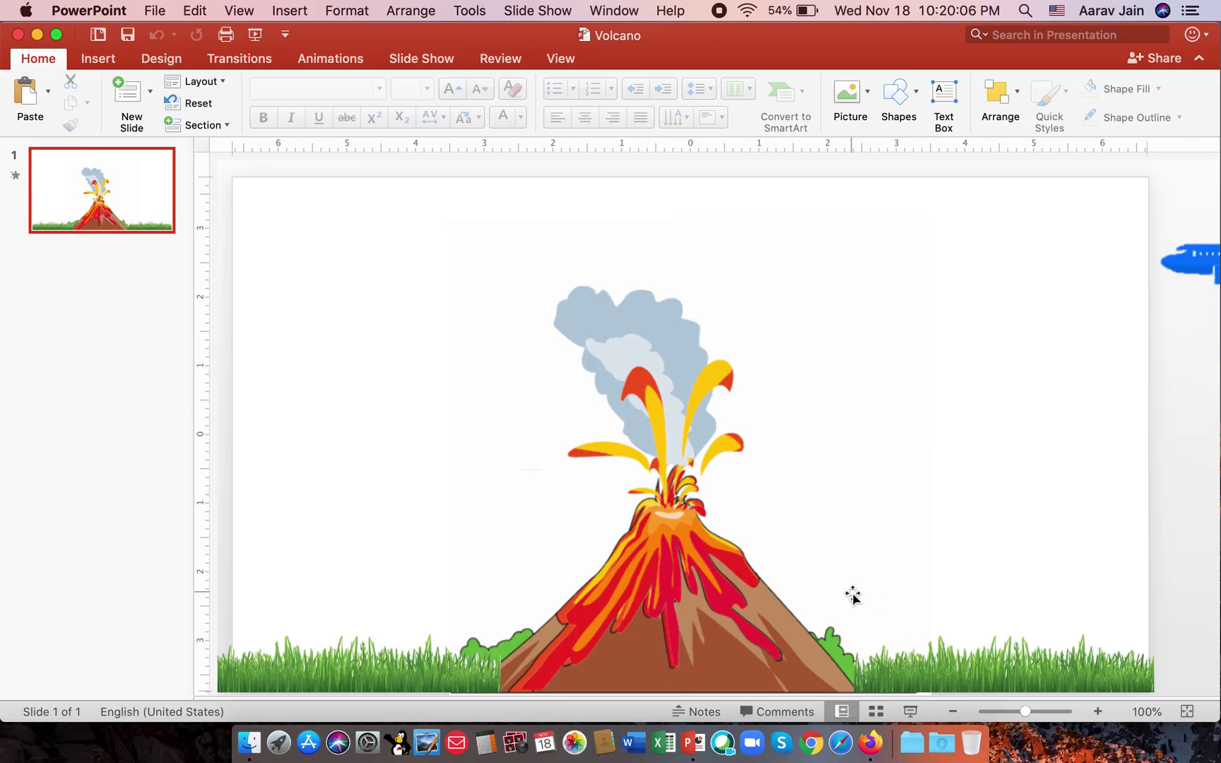
right_click(689, 744)
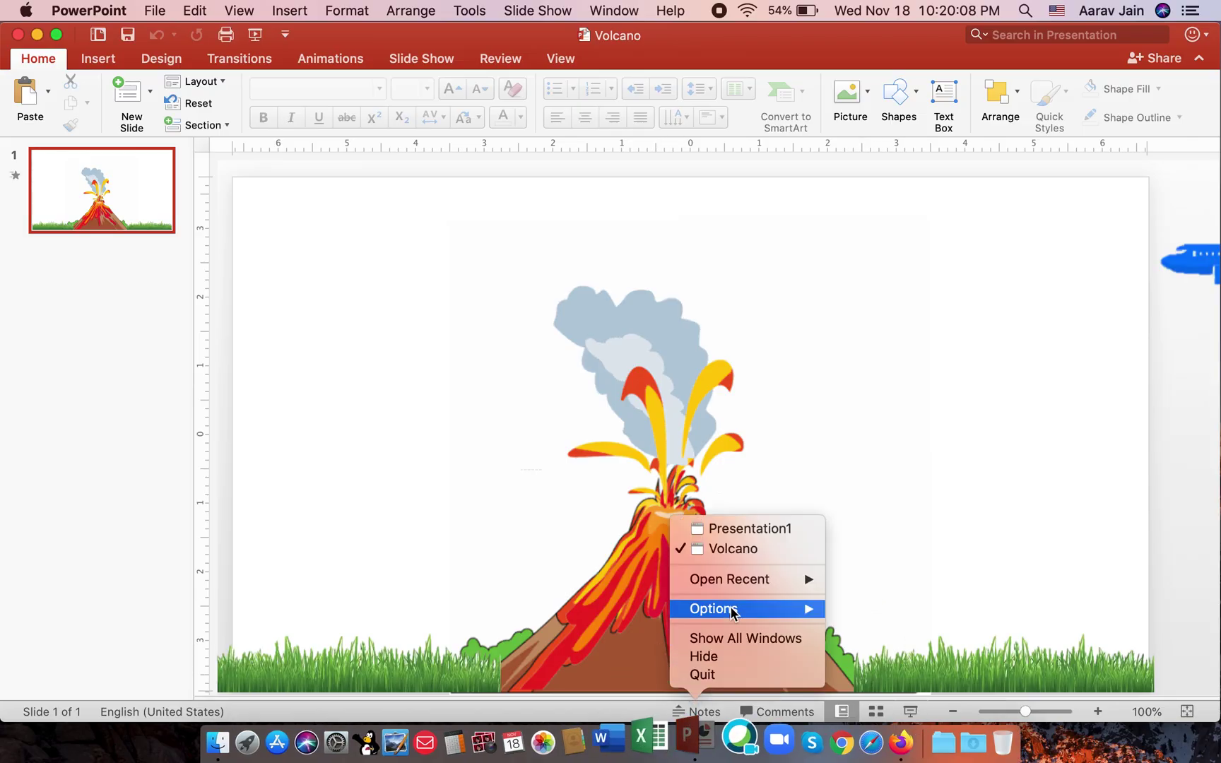
click(735, 523)
right_click(698, 735)
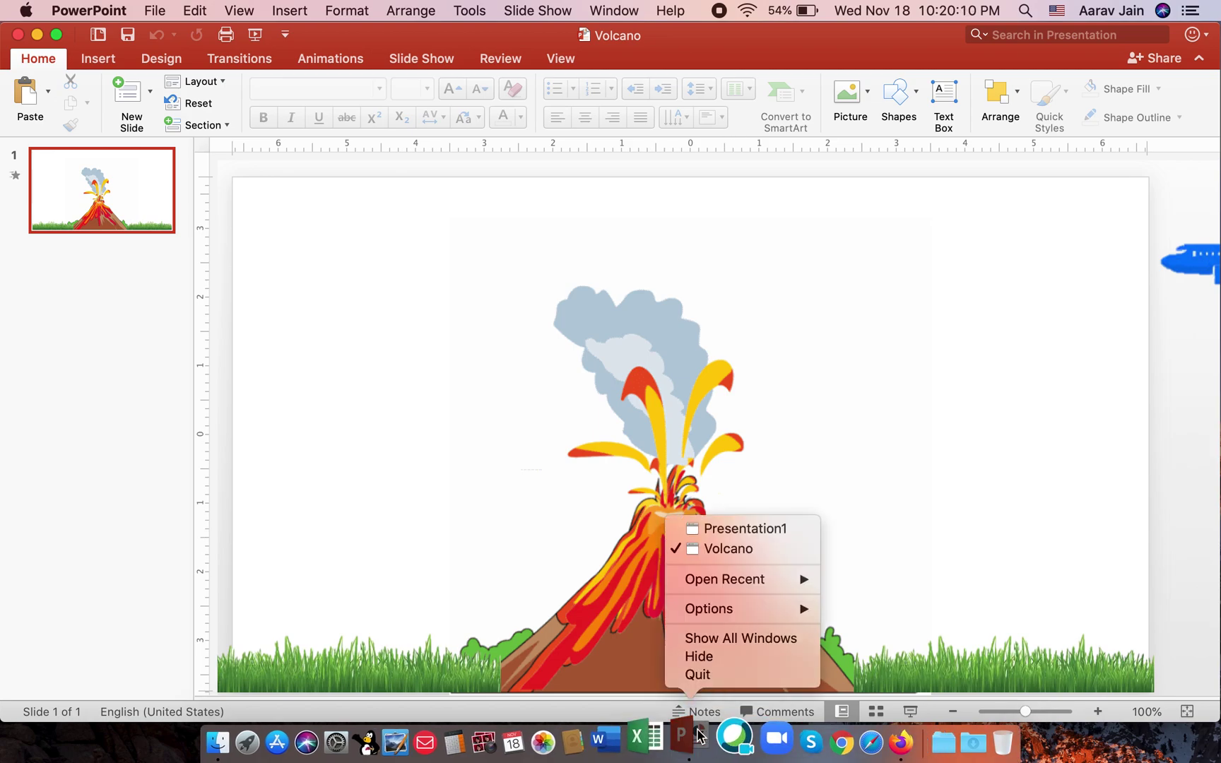
click(740, 528)
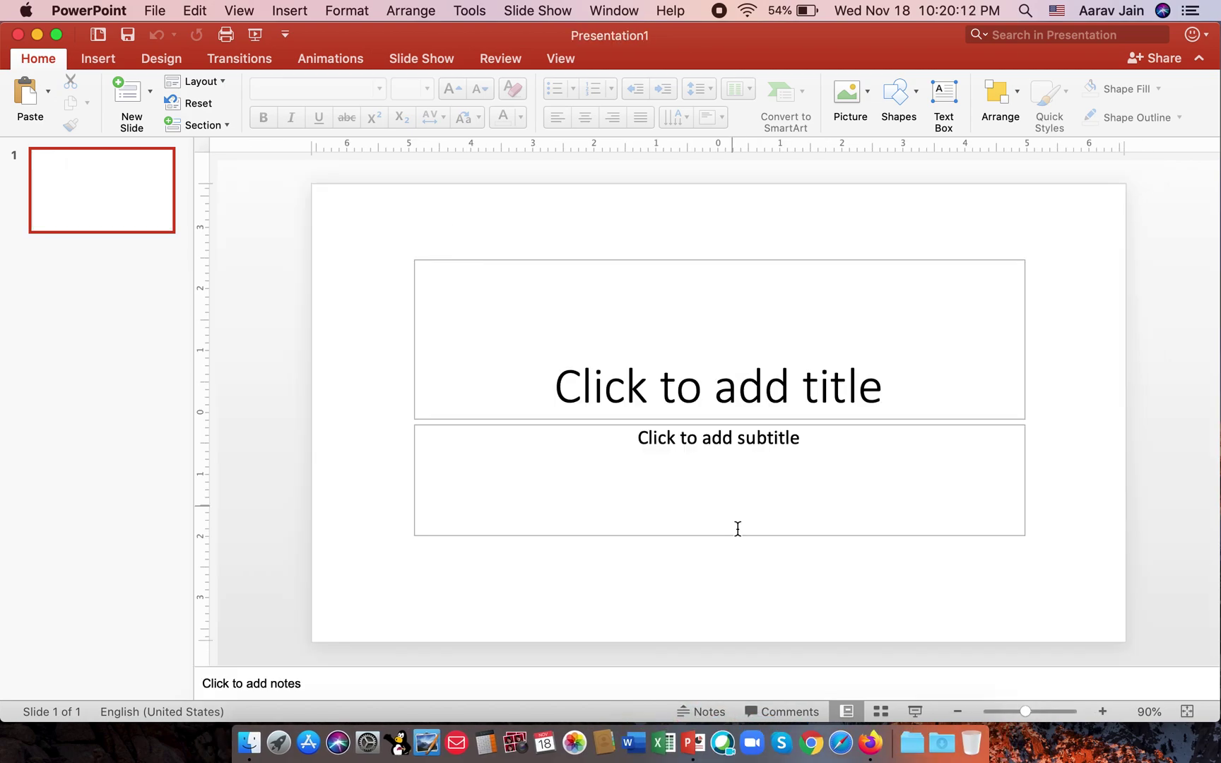
Give the slide a Blank layout and hide the notes area below it
click(196, 83)
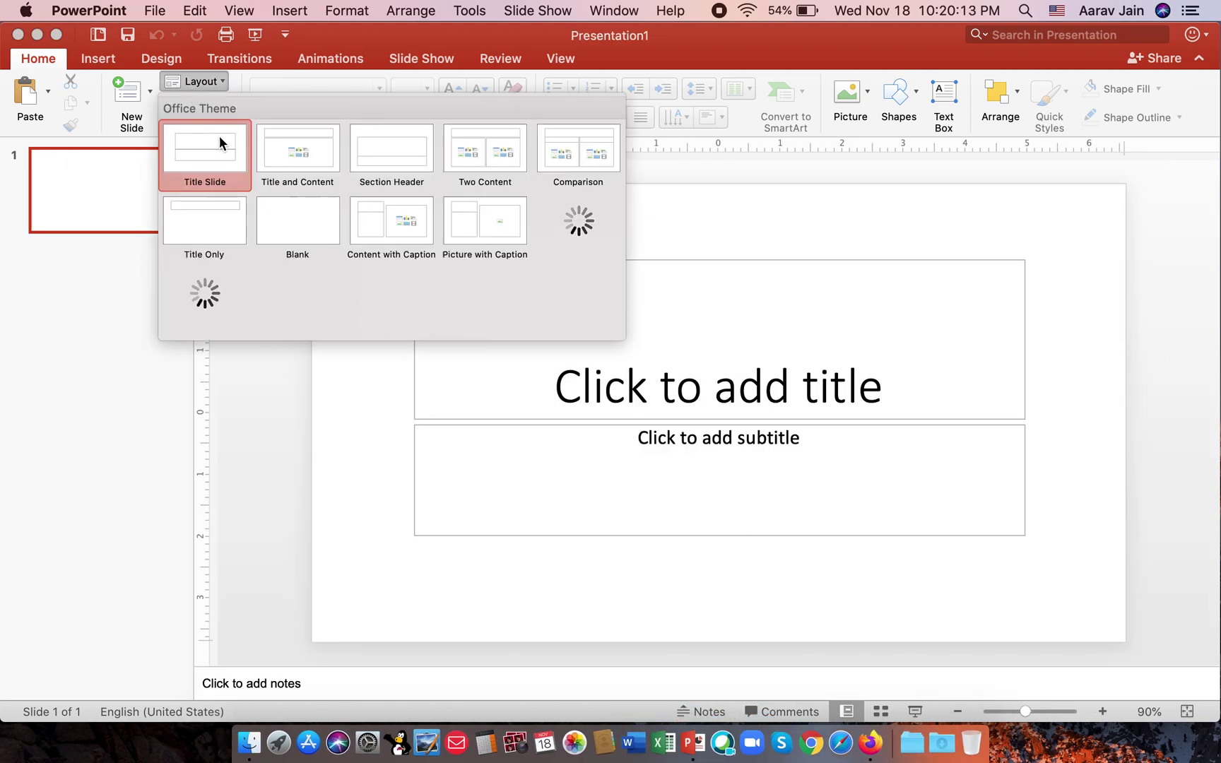
click(291, 248)
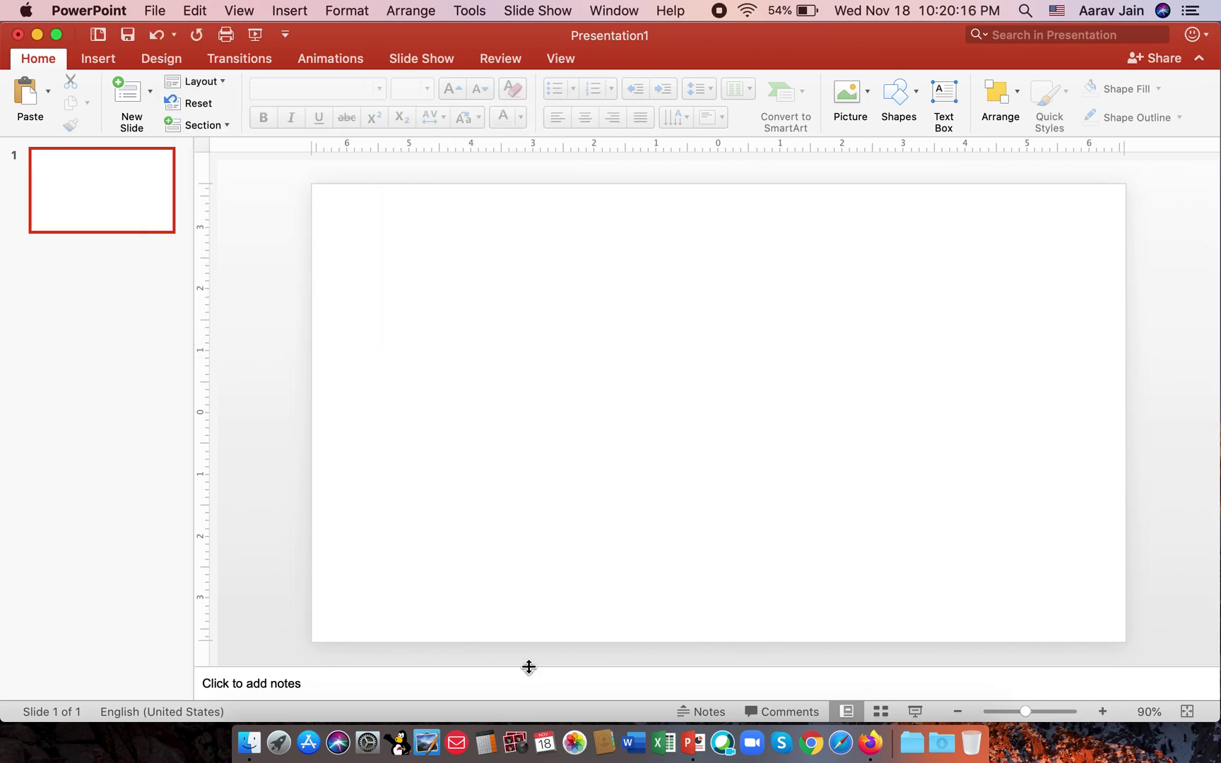
drag(528, 667, 527, 717)
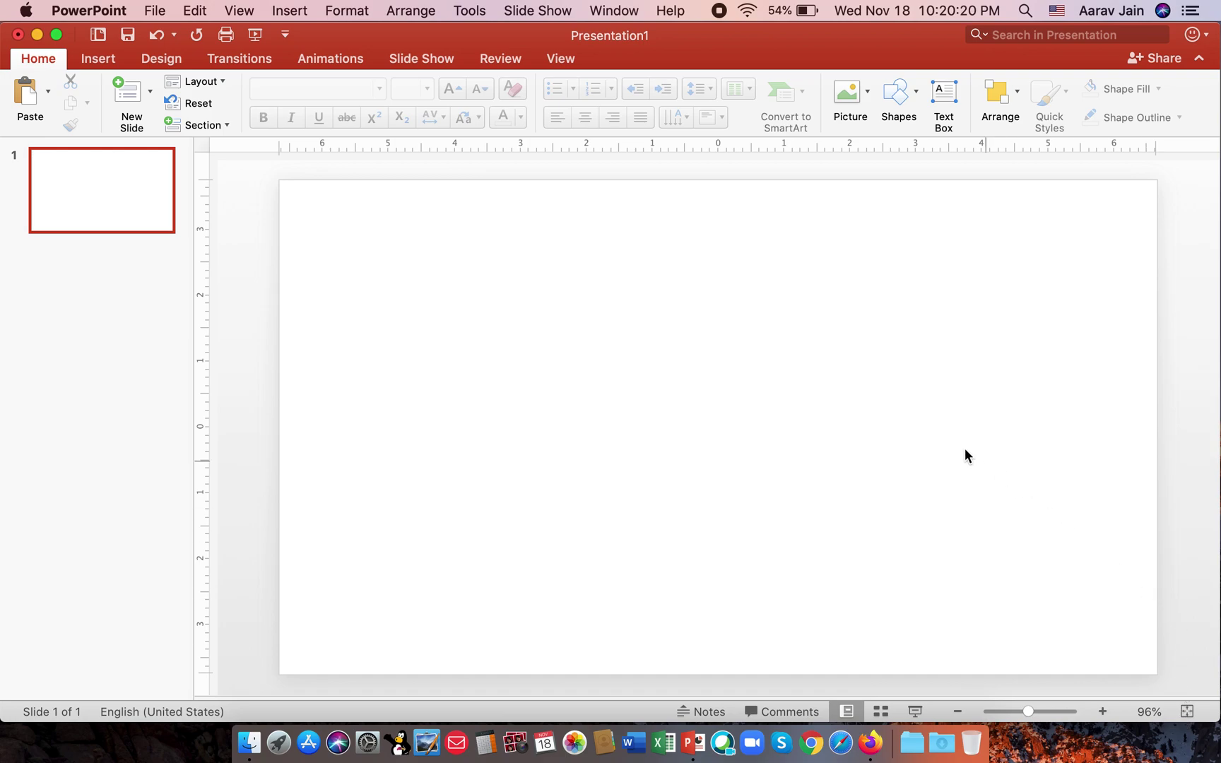
Insert the volcano image unnamed.gif onto the slide from a file
click(96, 60)
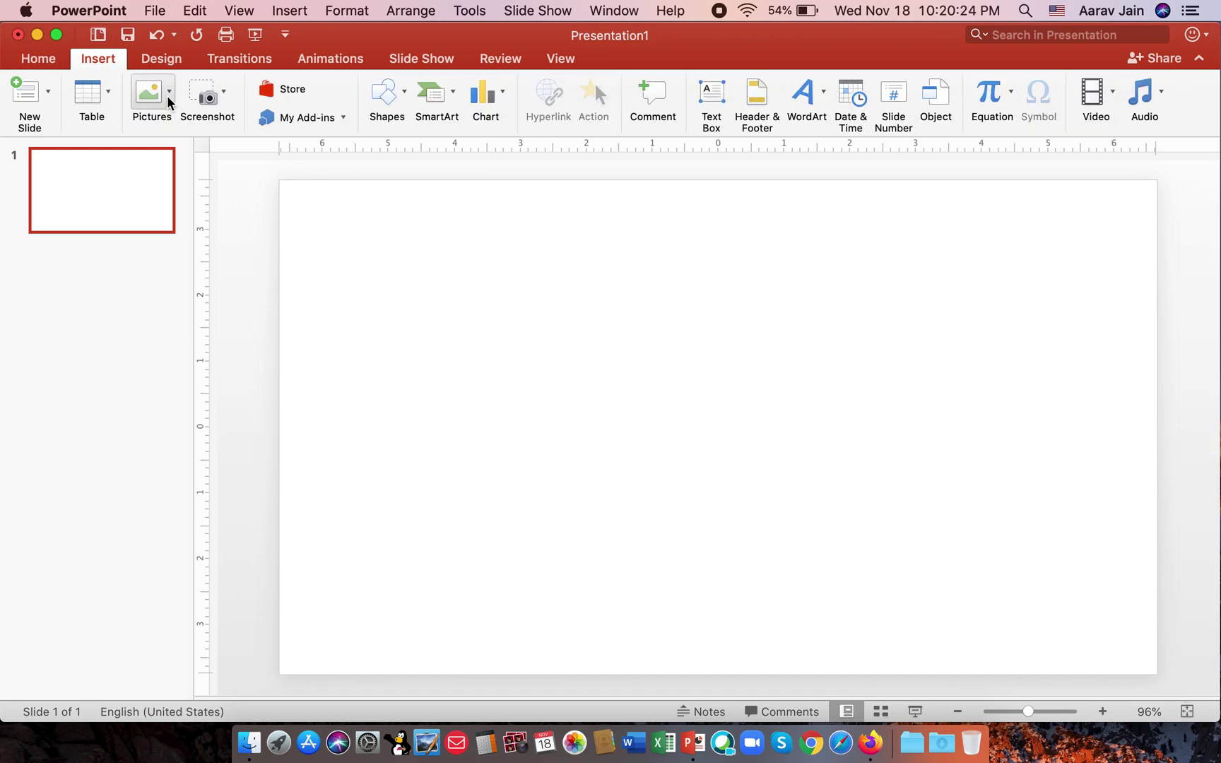
click(169, 99)
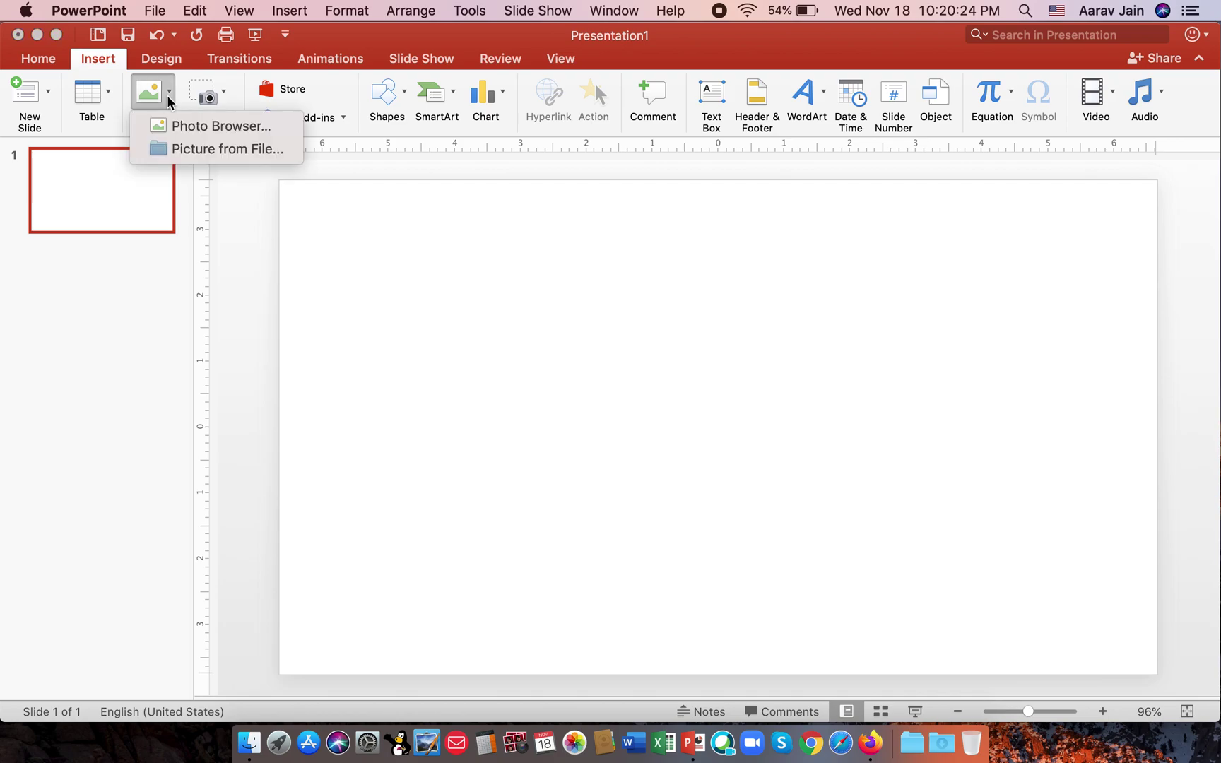
click(201, 150)
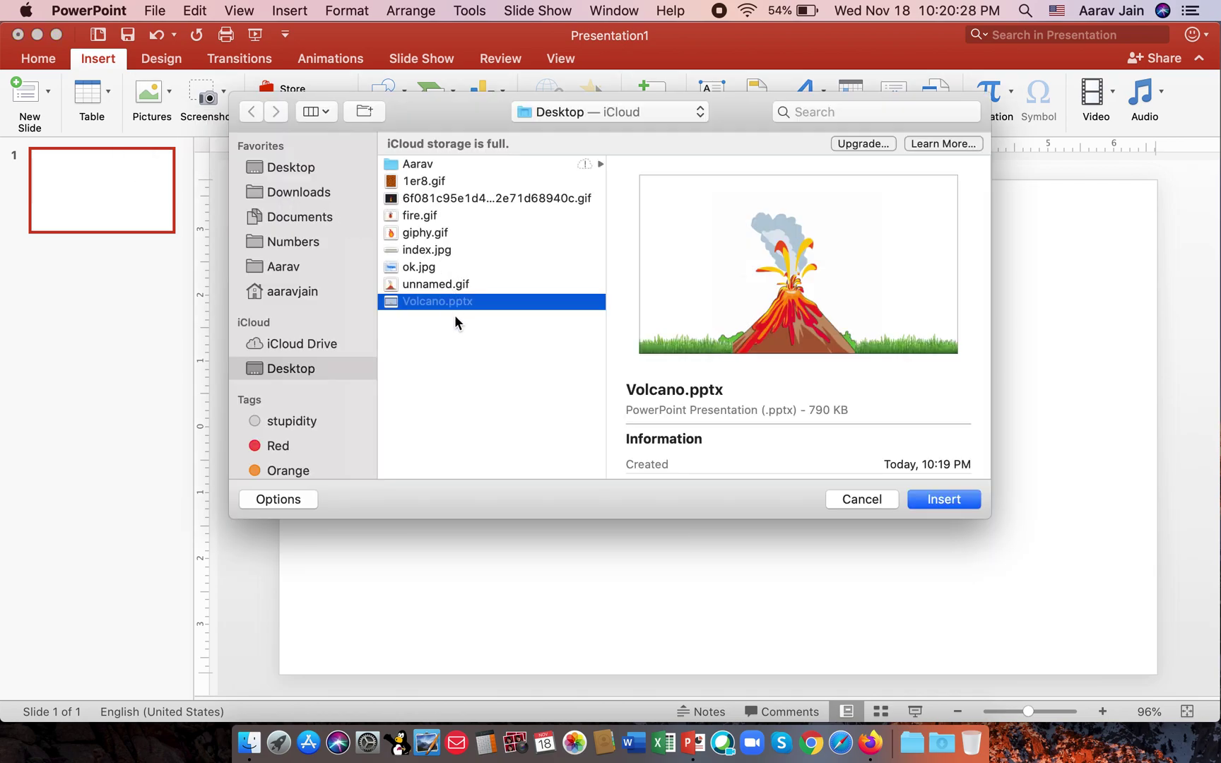
click(454, 285)
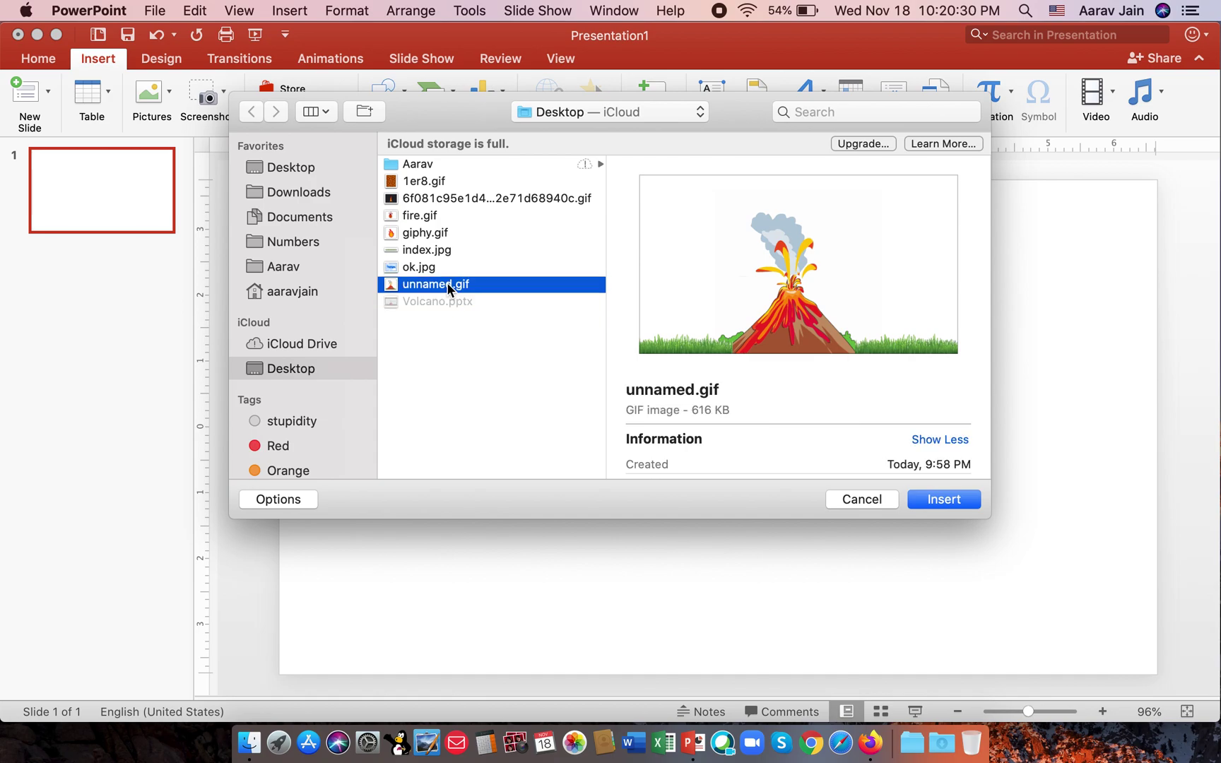
click(934, 496)
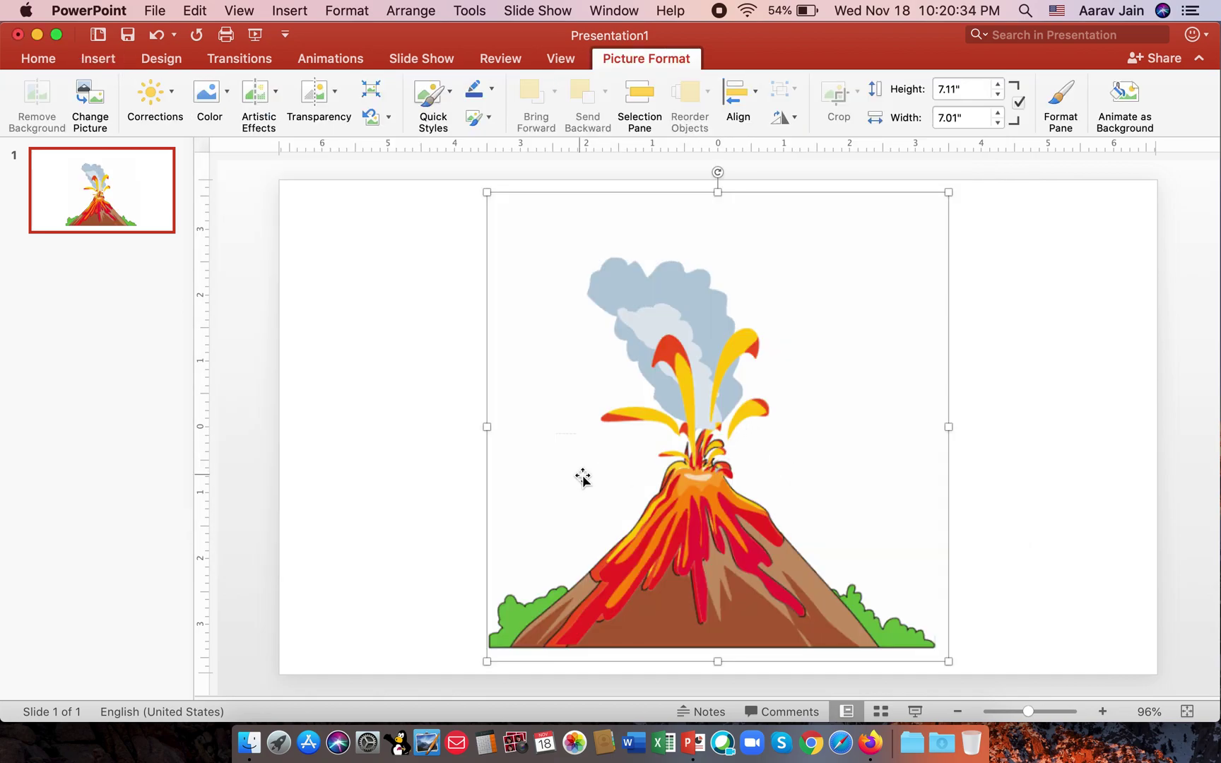
Zoom out, dismiss Design Ideas, and drag the volcano down to the slide's bottom edge
click(957, 711)
click(957, 711)
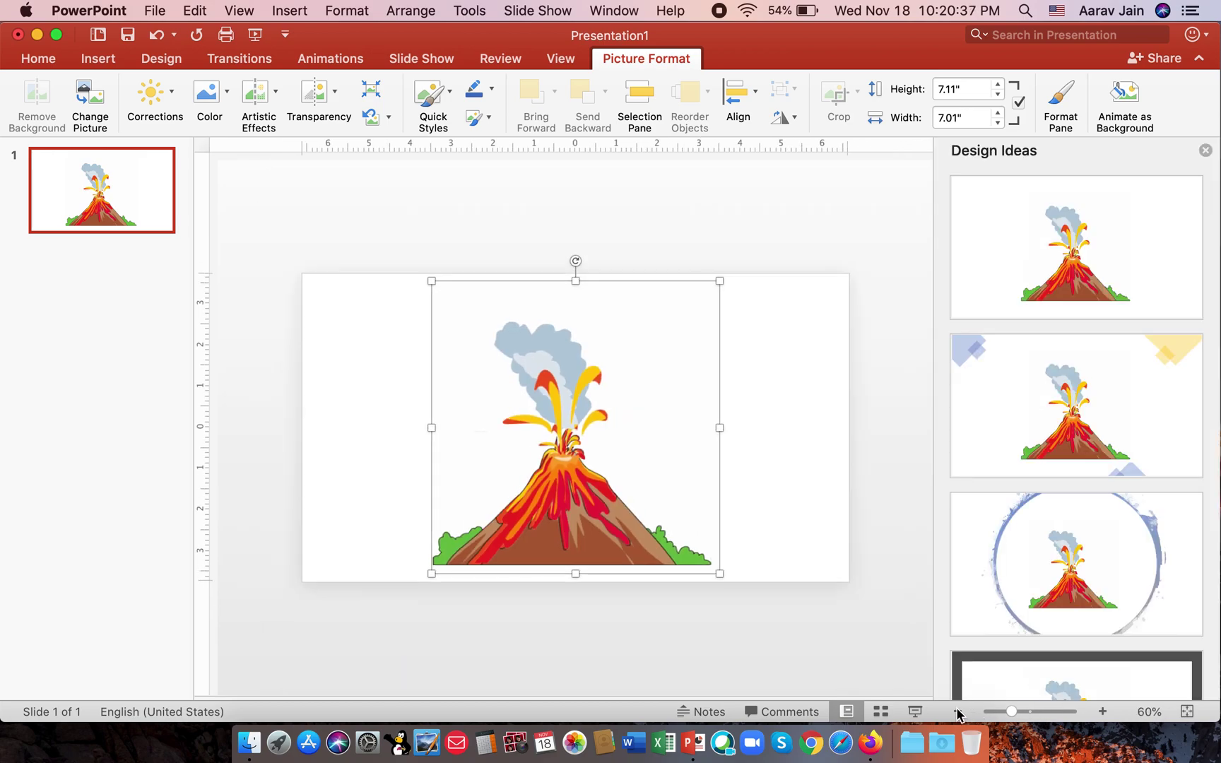
click(1205, 151)
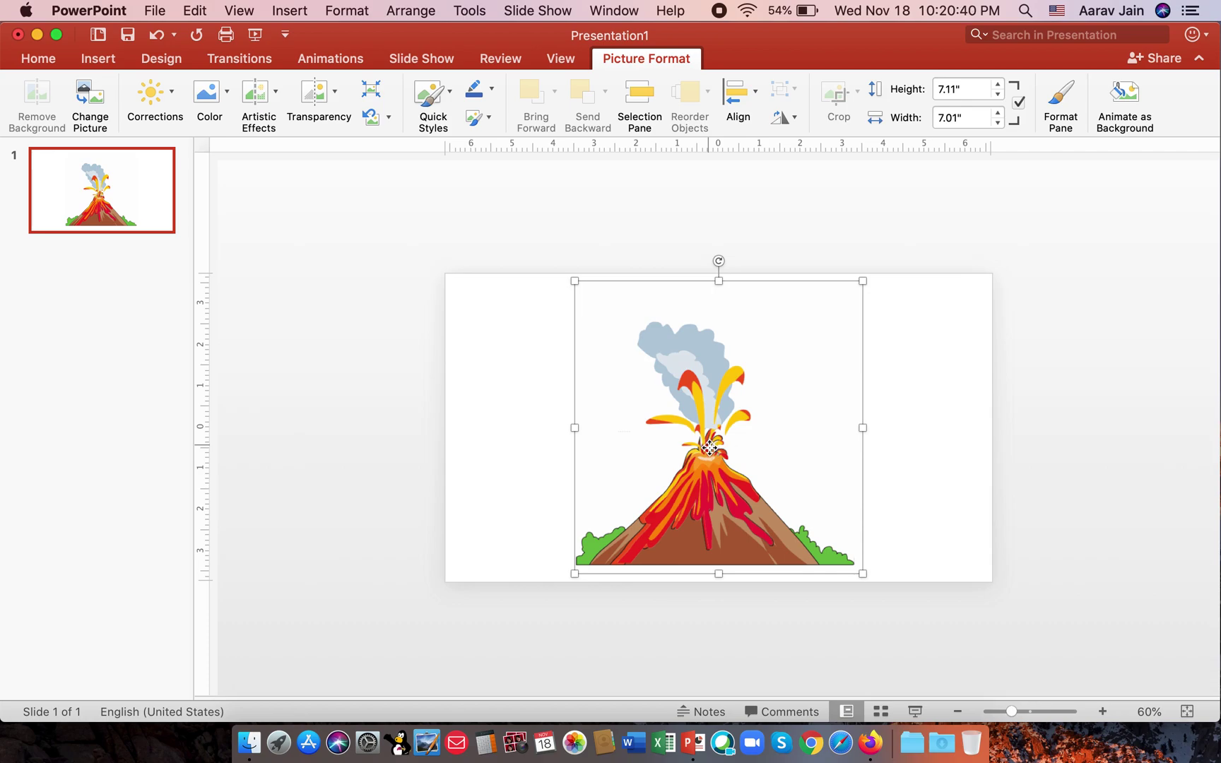
drag(709, 447, 707, 463)
click(487, 660)
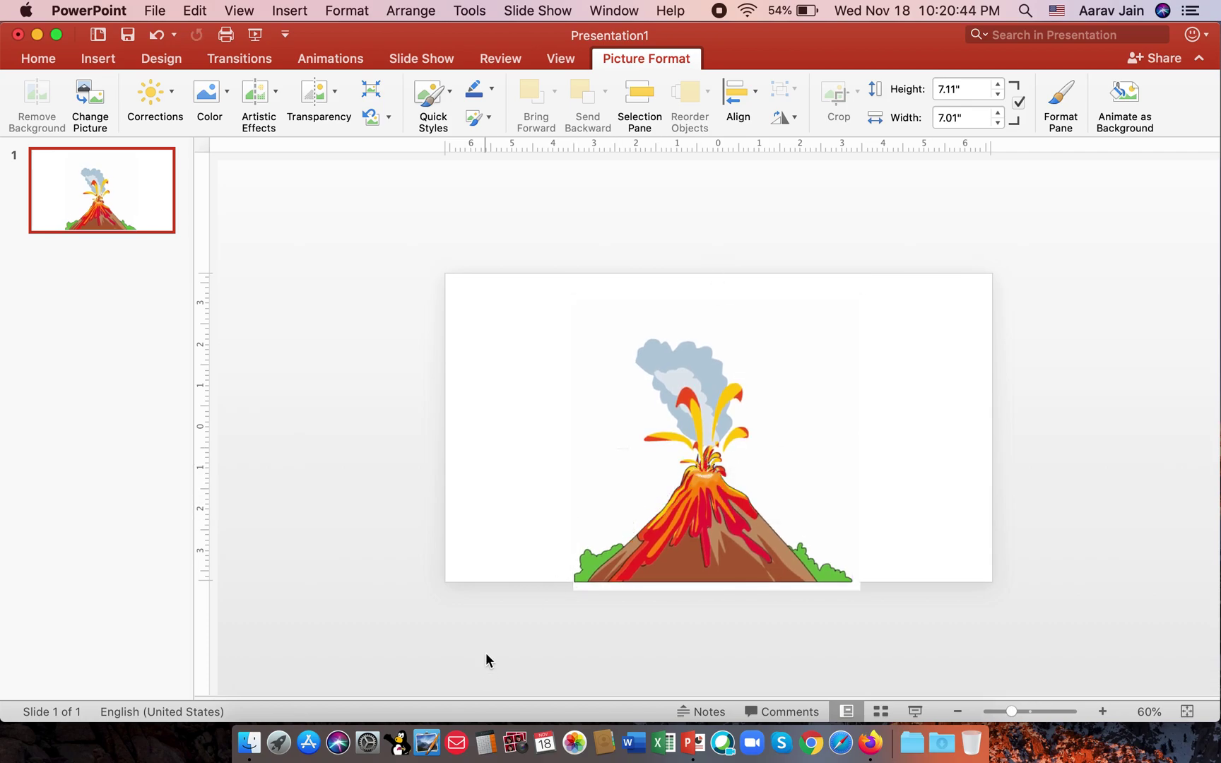
Insert the grass picture index.jpg and drag it lower across the volcano's slopes
click(100, 58)
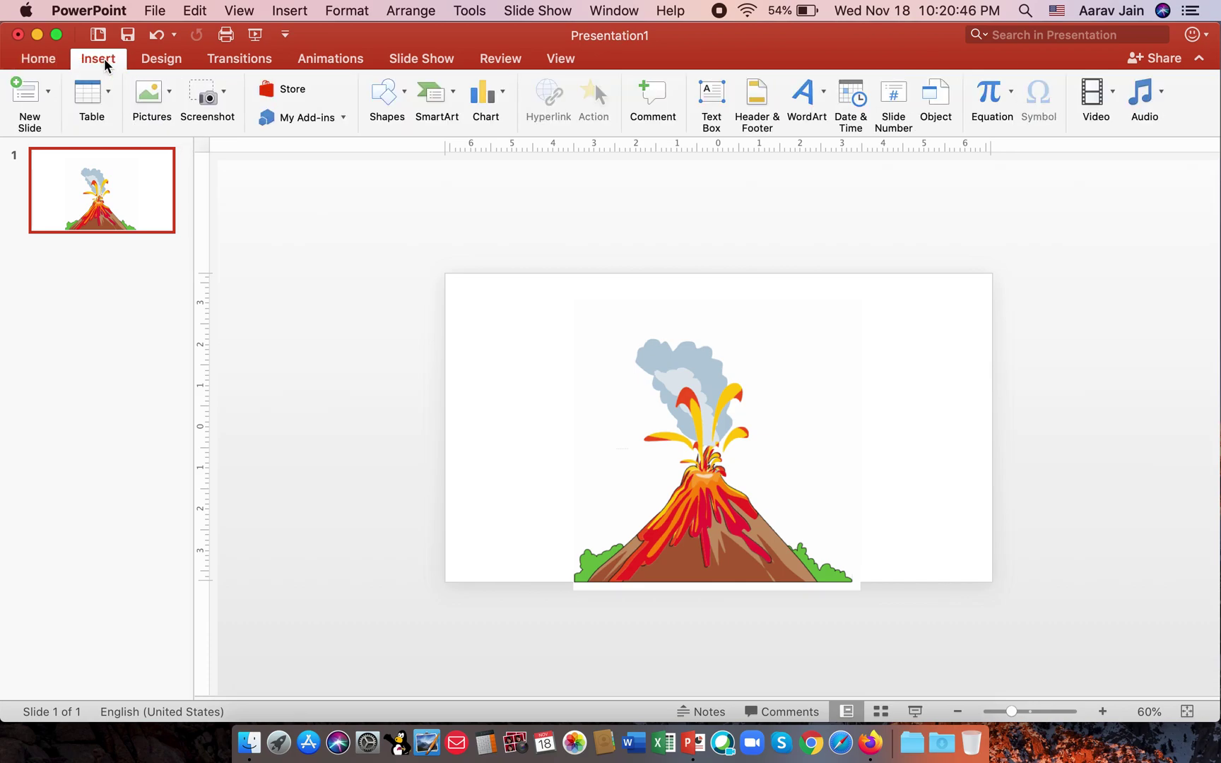
click(163, 106)
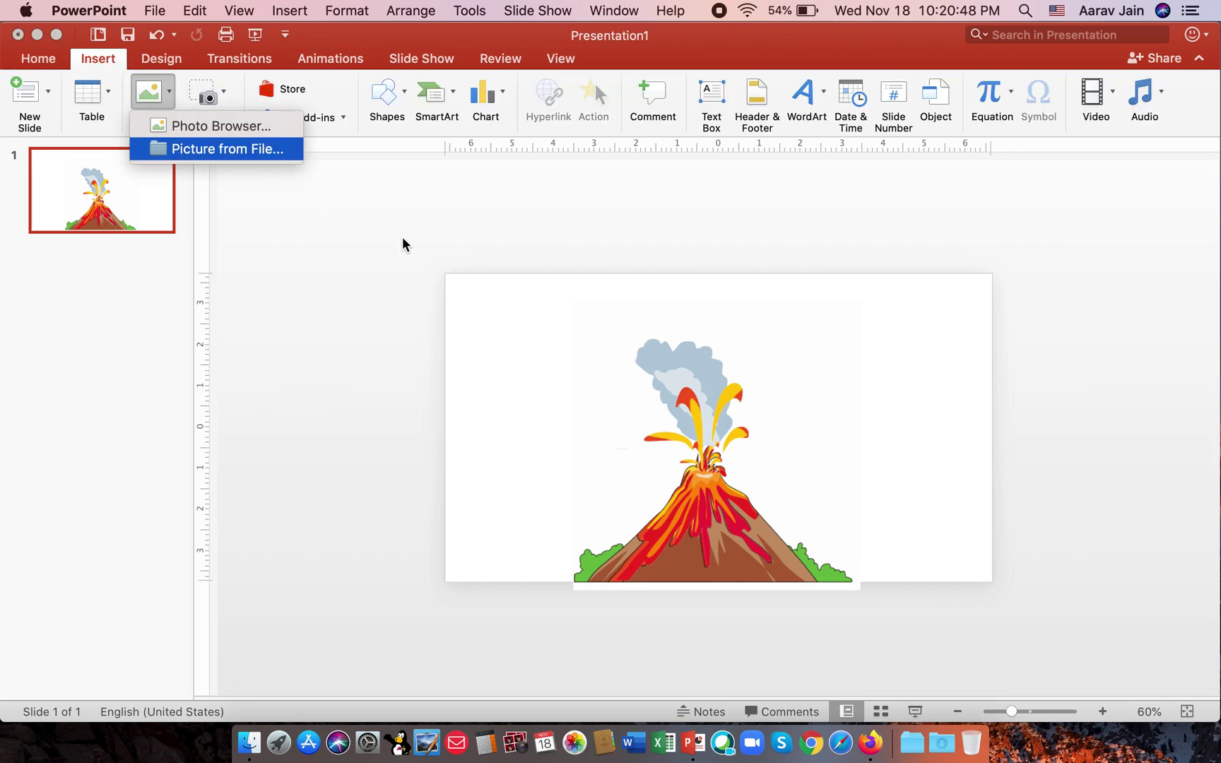
key(Return)
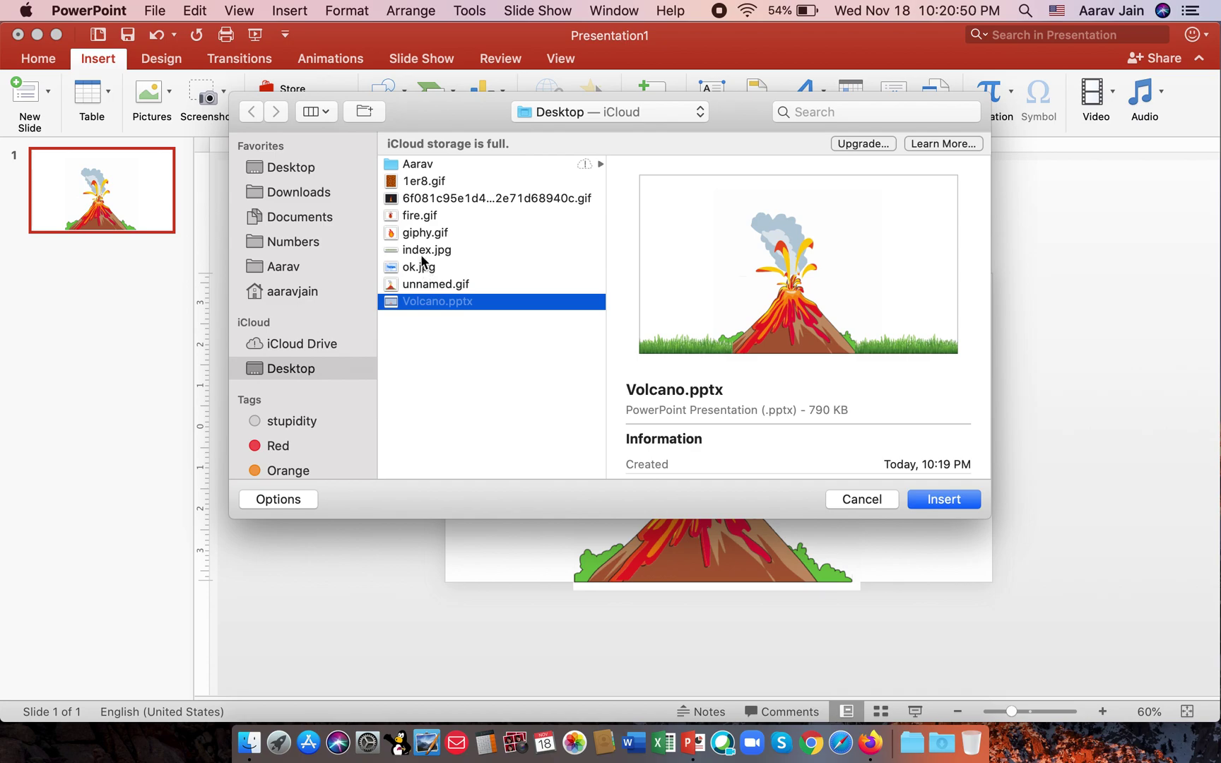
click(422, 251)
click(928, 500)
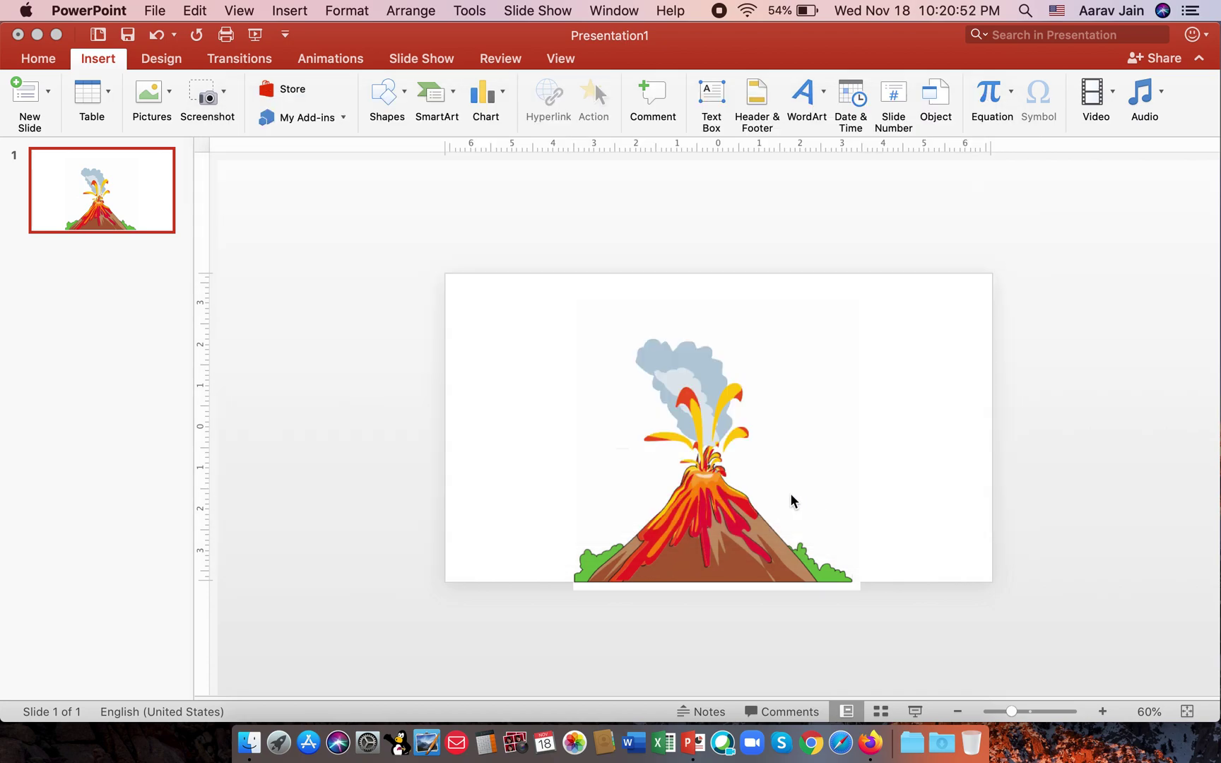
drag(785, 441, 705, 498)
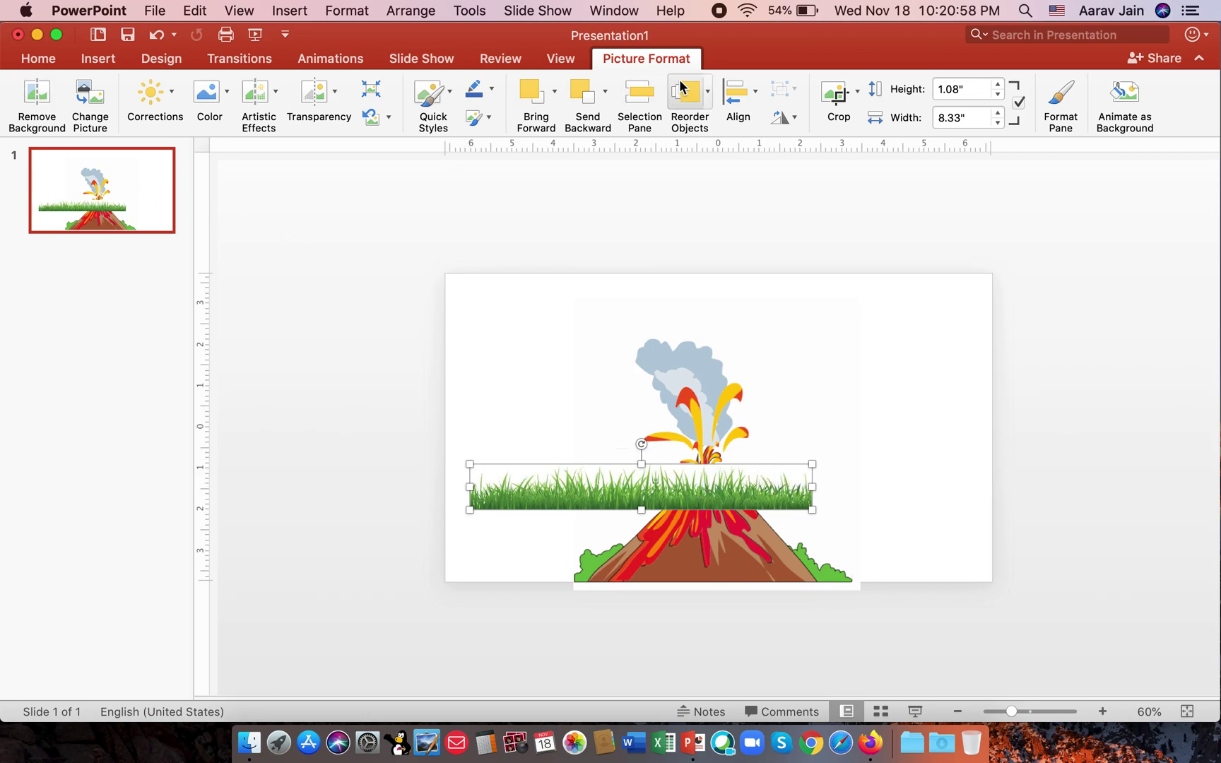
Remove the grass strip's white background, stretching the kept area over all the grass blades
click(25, 111)
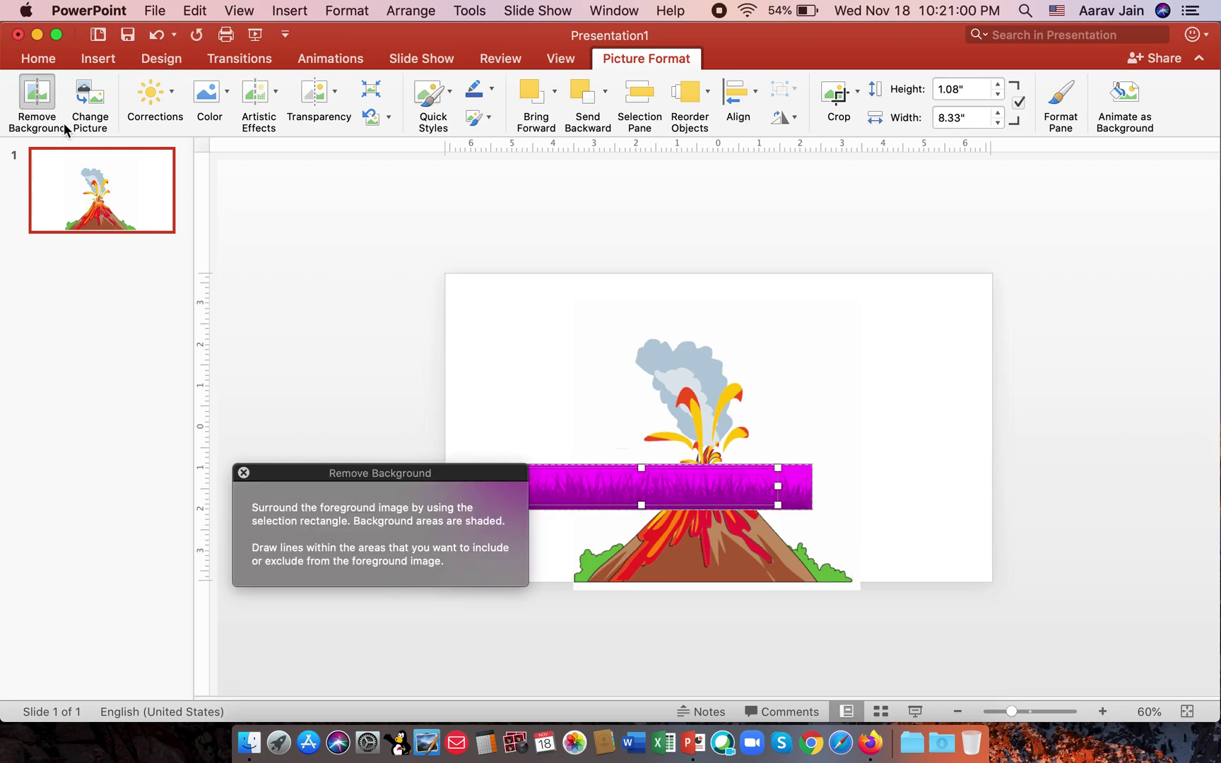
click(243, 473)
drag(504, 466, 433, 453)
drag(779, 510, 861, 532)
click(865, 526)
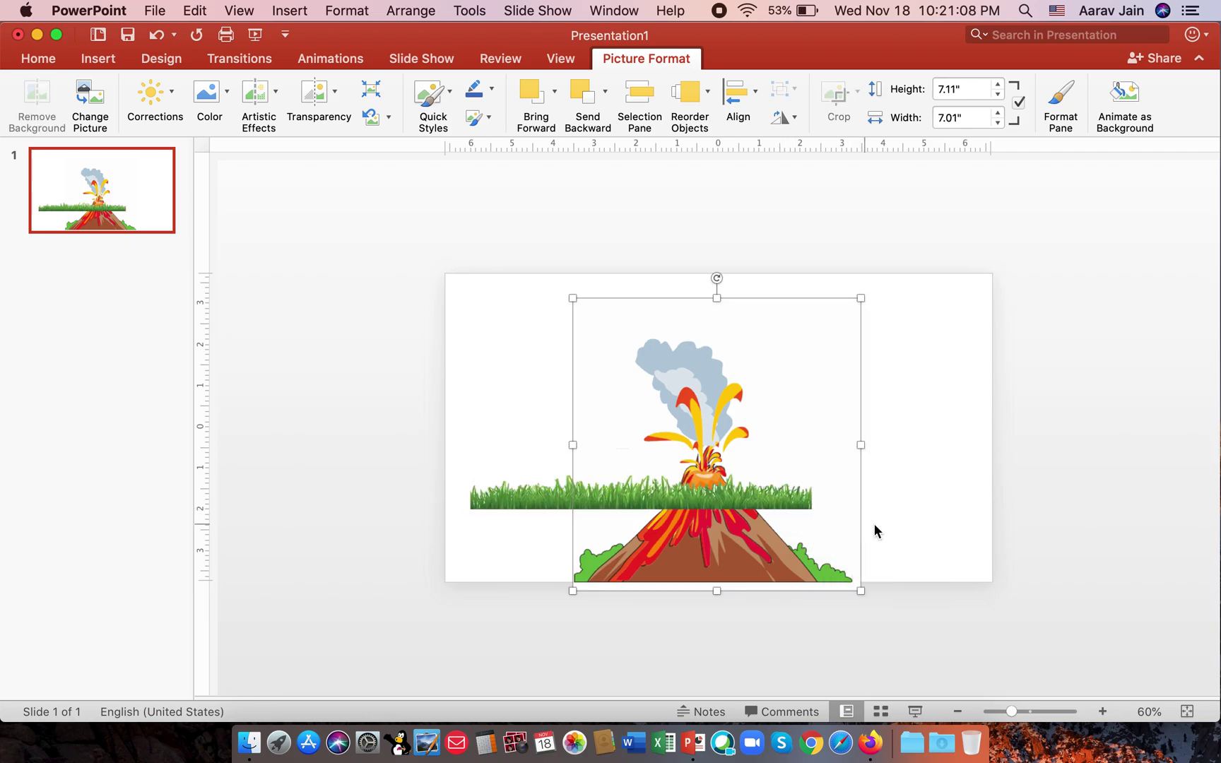
click(1040, 493)
Drag the grass to the bottom-left corner, undo Send to Back, and narrow it to 3.95 inches
click(552, 492)
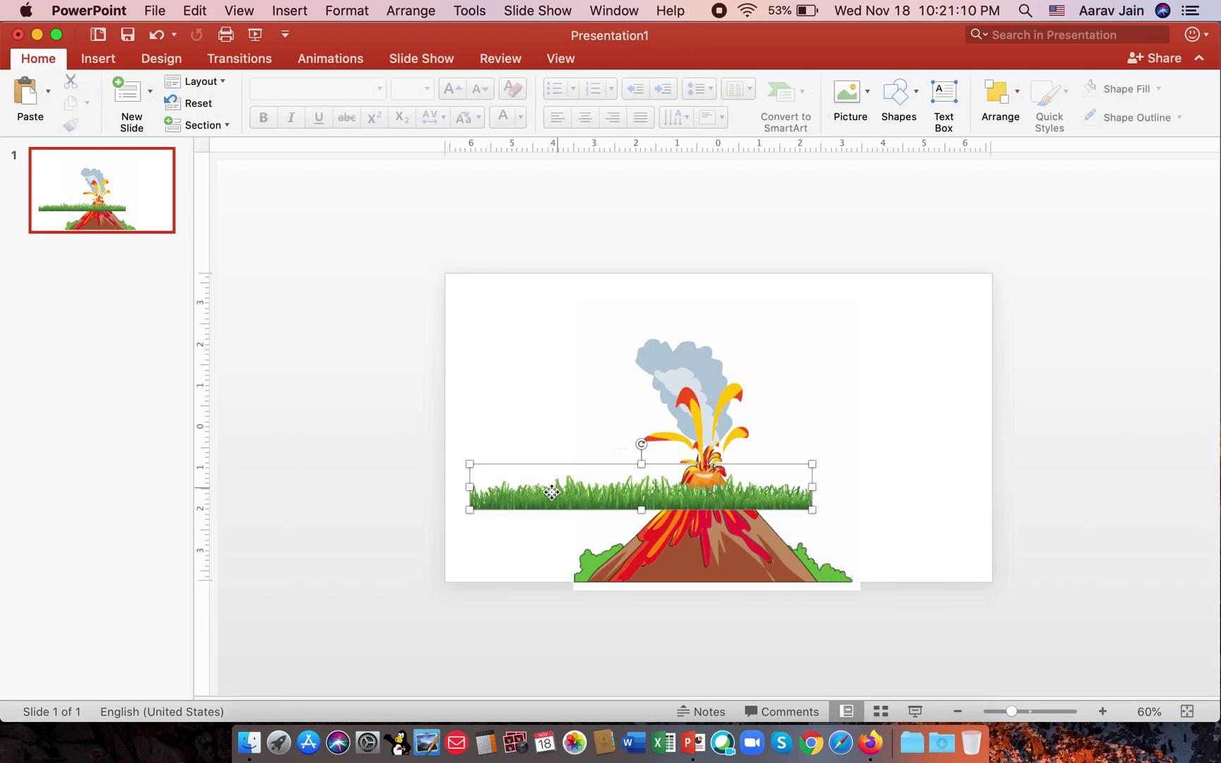
drag(552, 493, 522, 570)
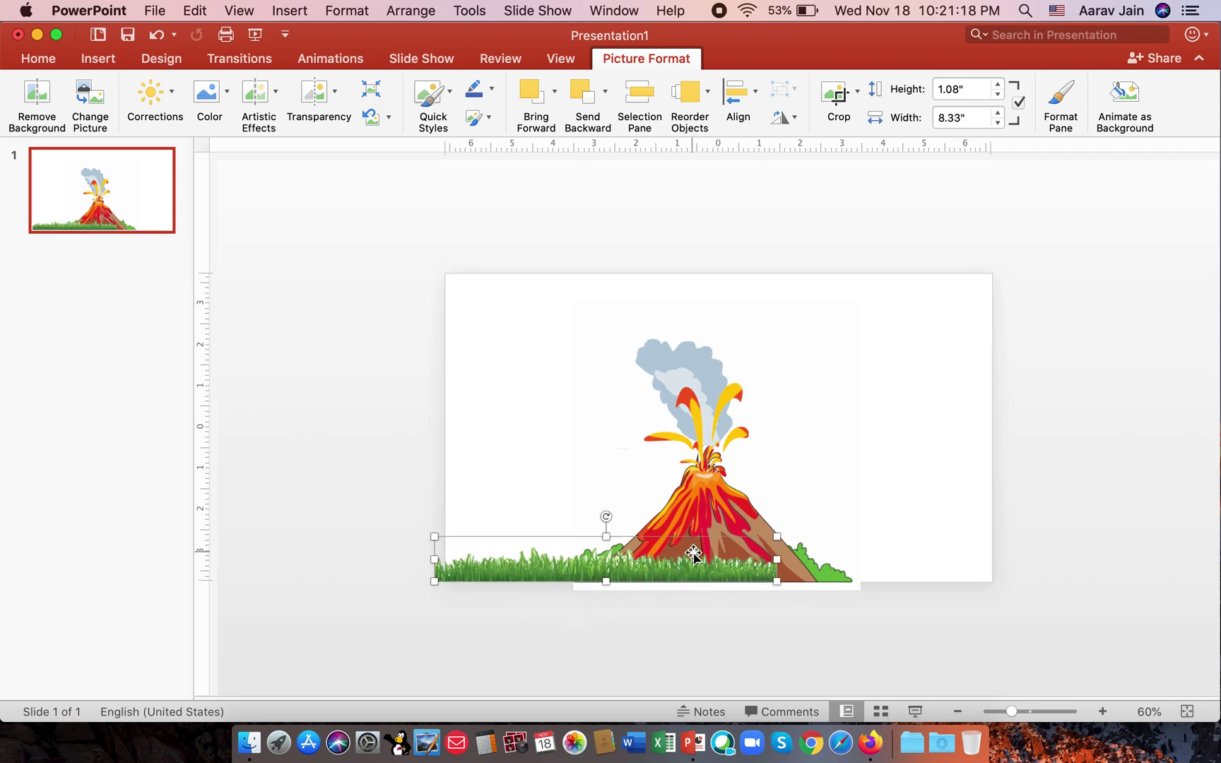
right_click(755, 562)
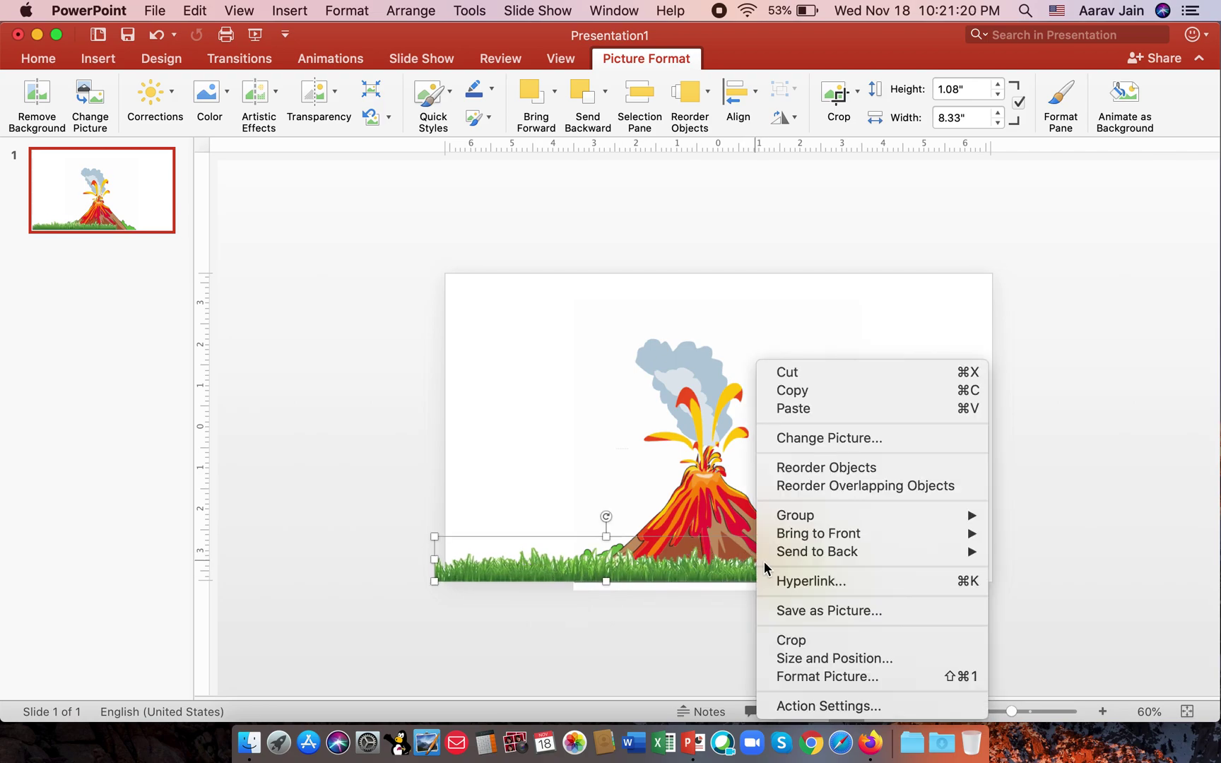
mouse_move(837, 551)
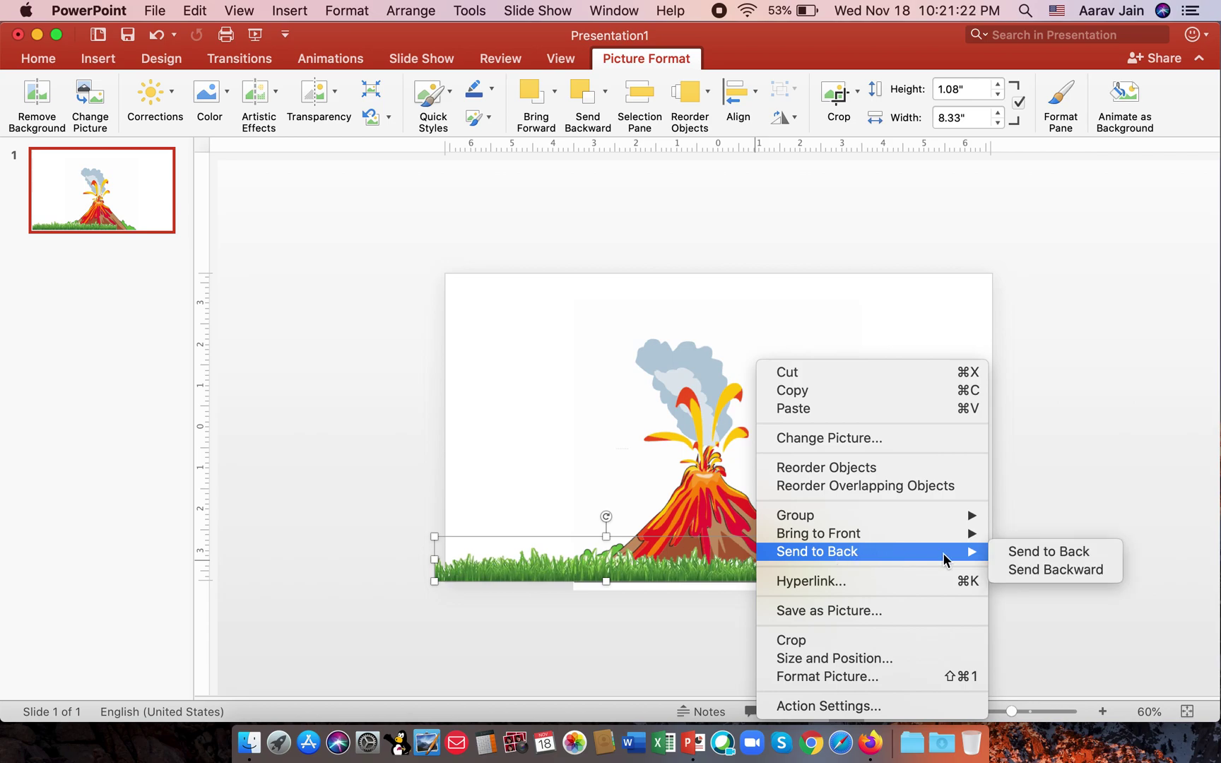
click(1006, 553)
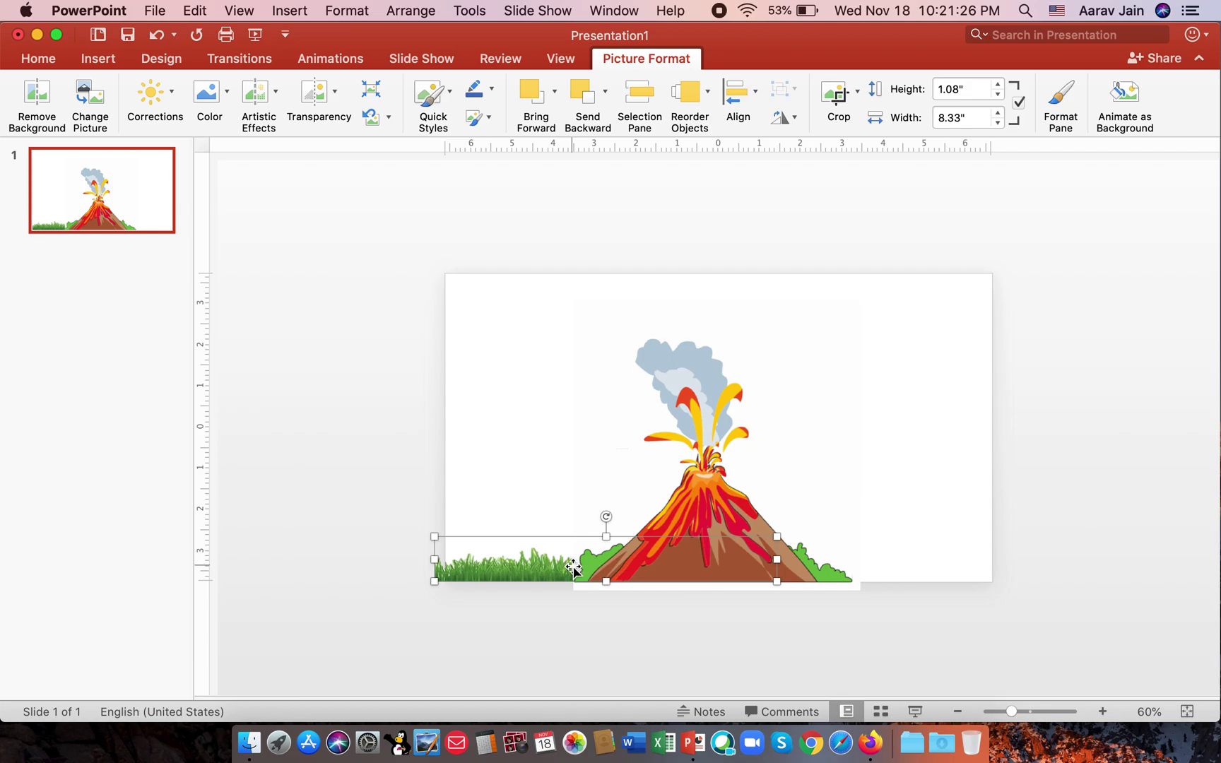
key(super+z)
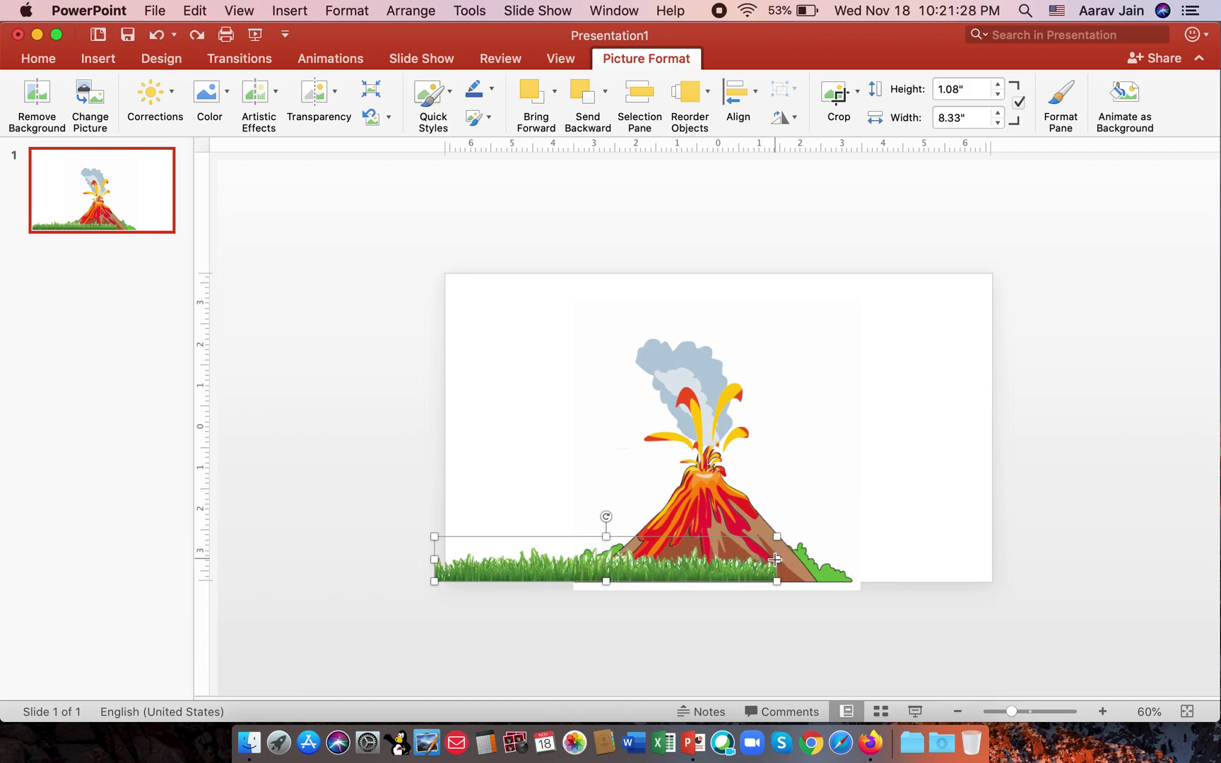
drag(775, 559, 595, 561)
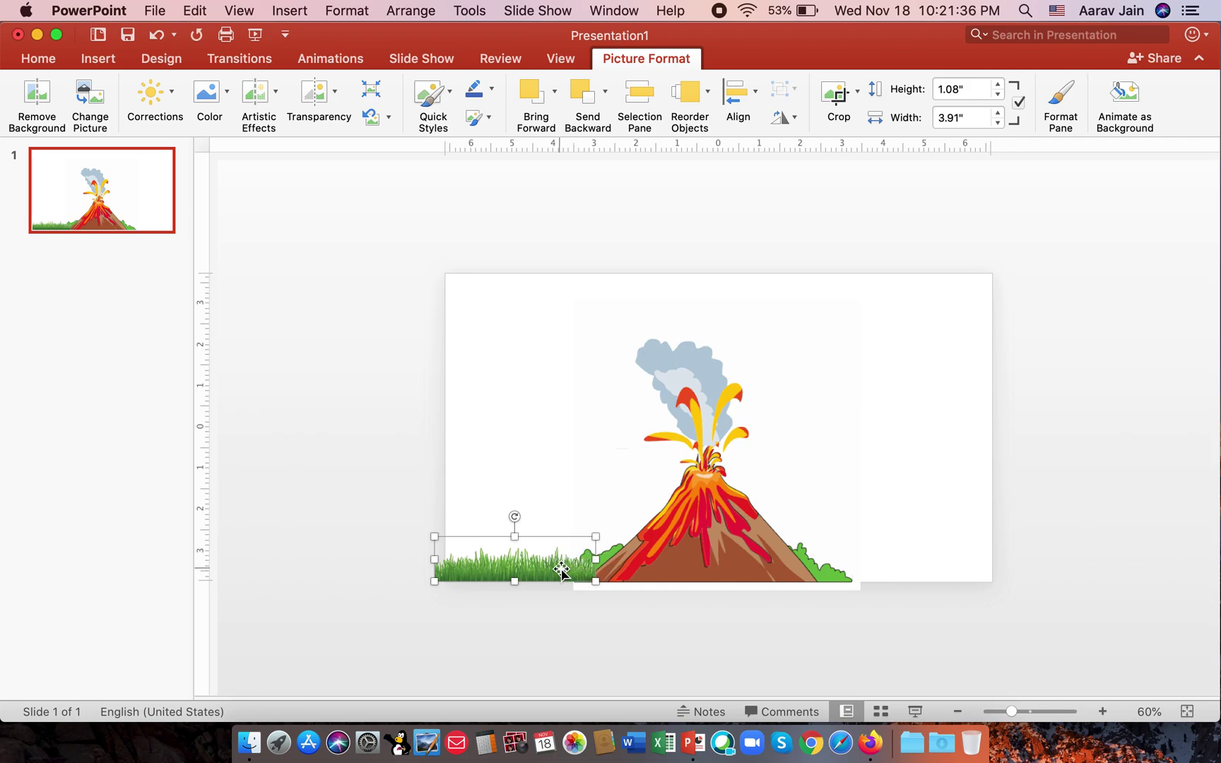
Copy the grass strip to the bottom-right beside the volcano, then preview the slide full screen
key(super+c)
key(super+v)
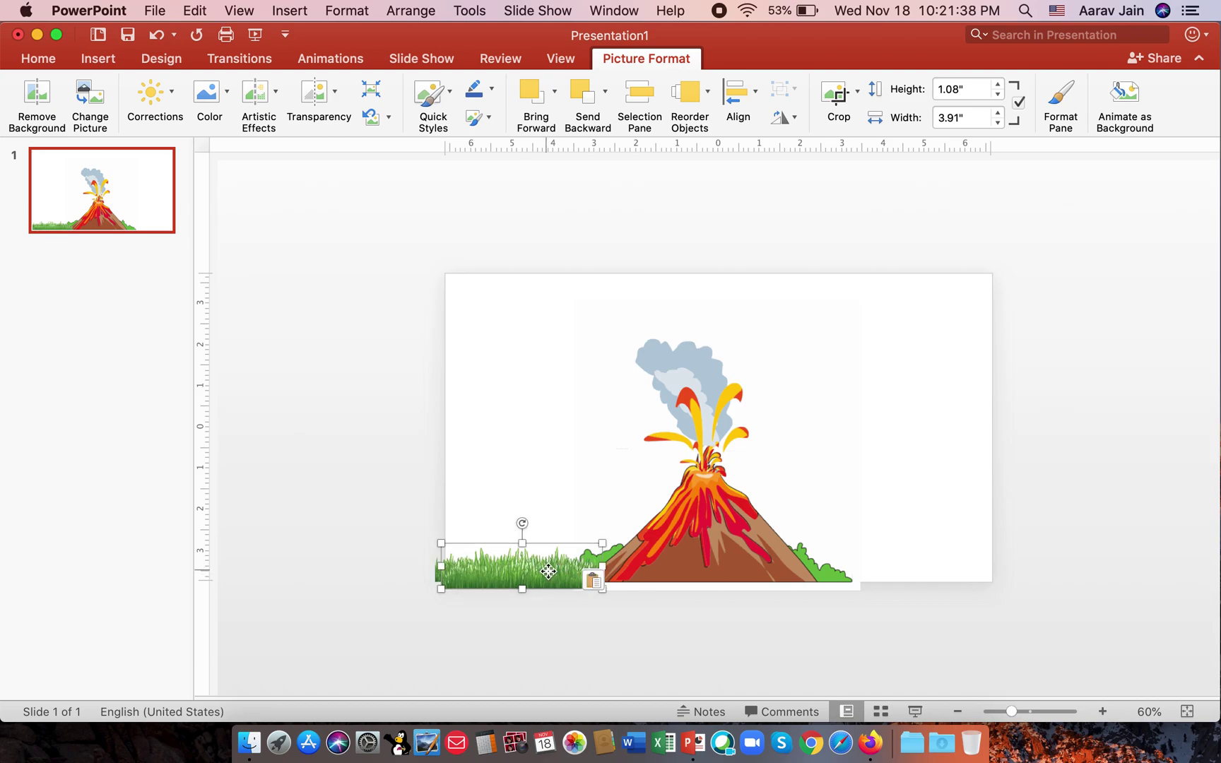
drag(547, 572, 787, 562)
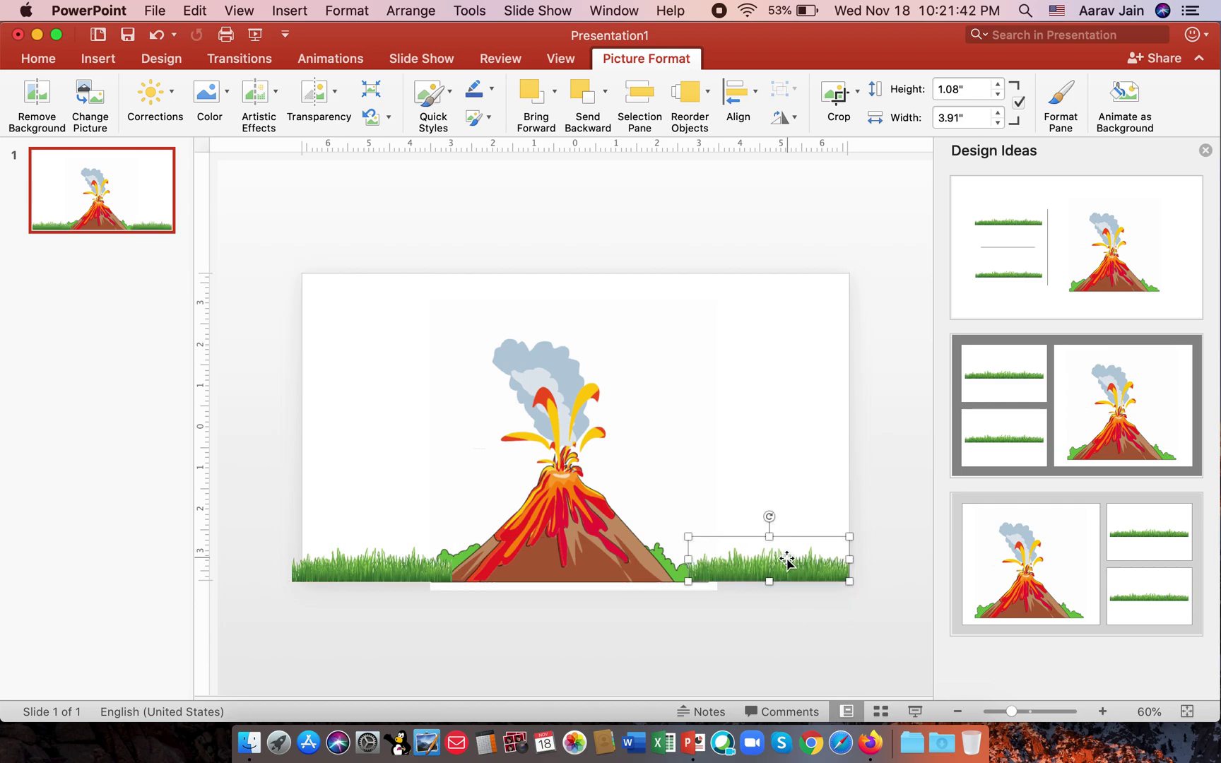
click(1205, 151)
click(1111, 442)
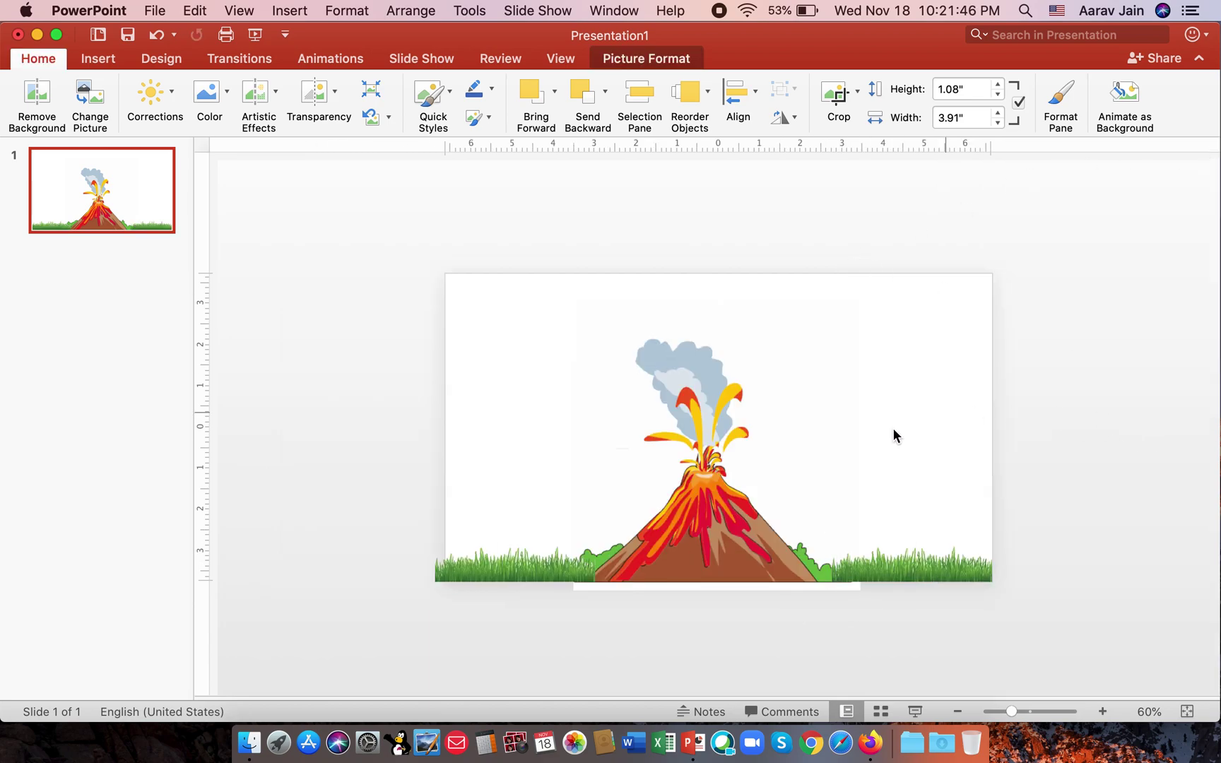
click(914, 710)
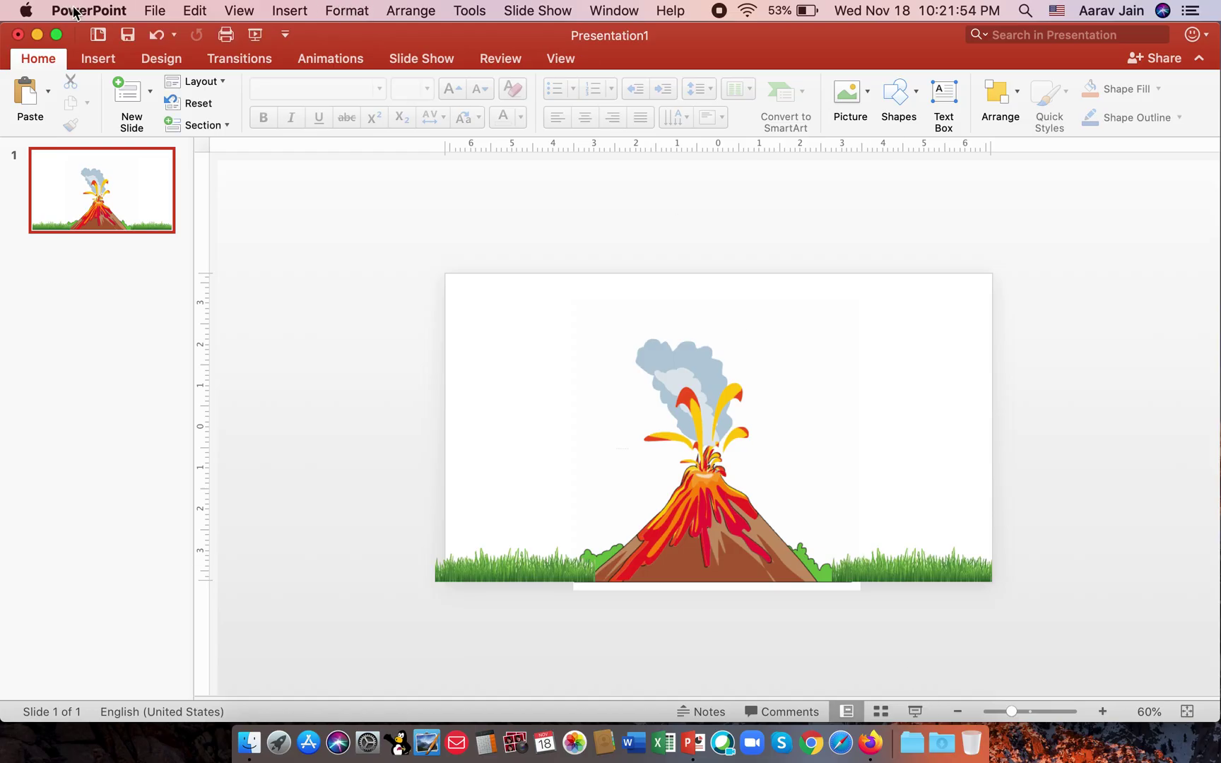
Insert the airplane image ok.jpg onto the slide from a file
click(102, 61)
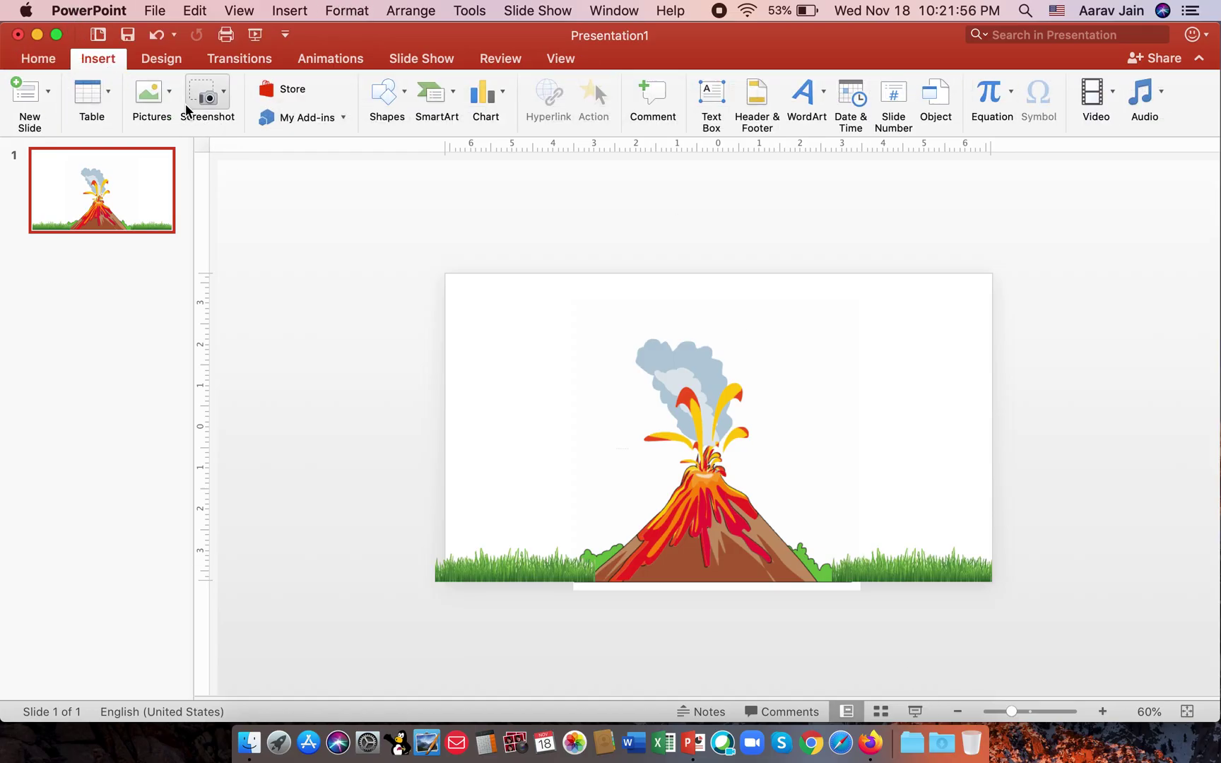
click(168, 106)
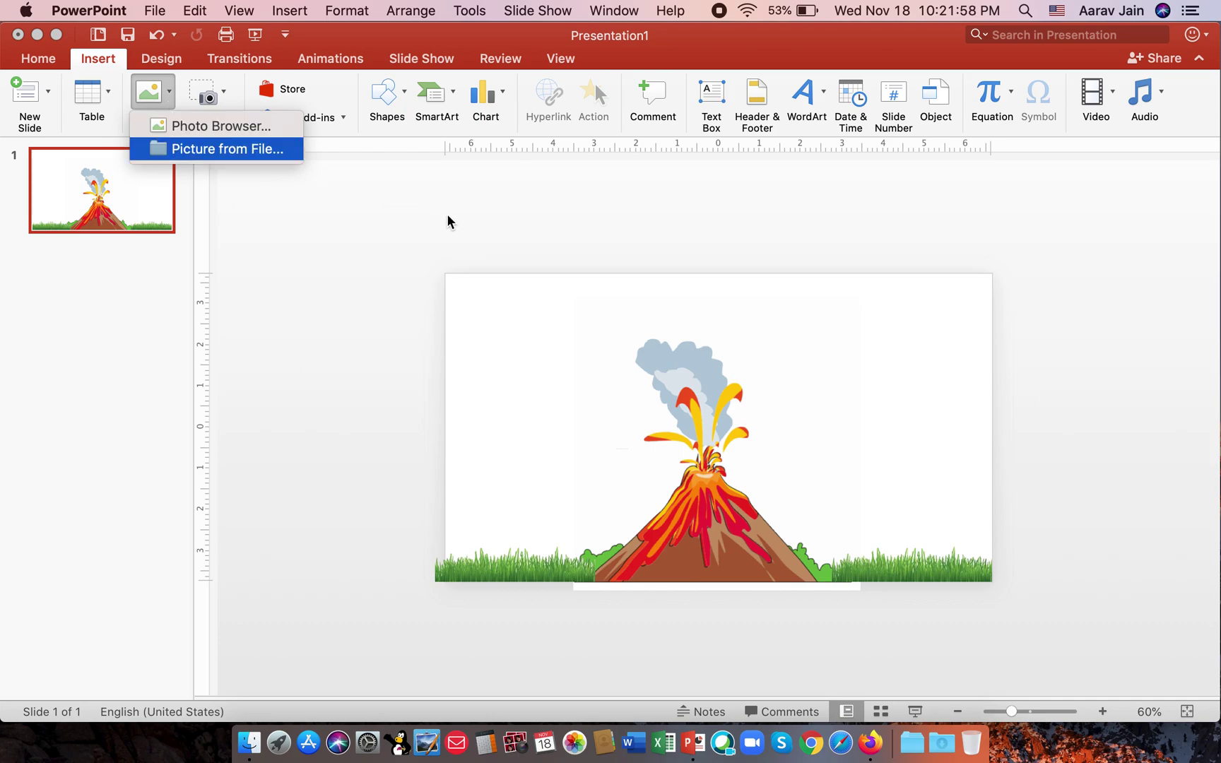
key(Return)
click(452, 267)
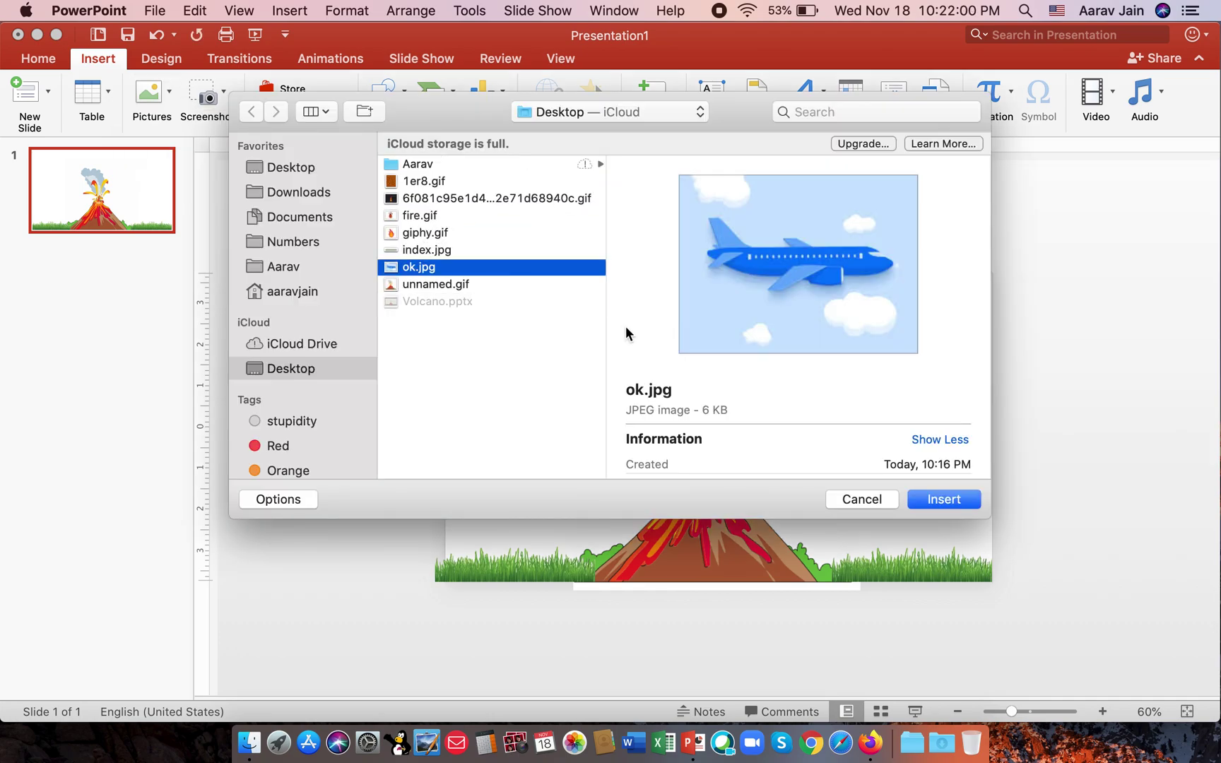
click(960, 507)
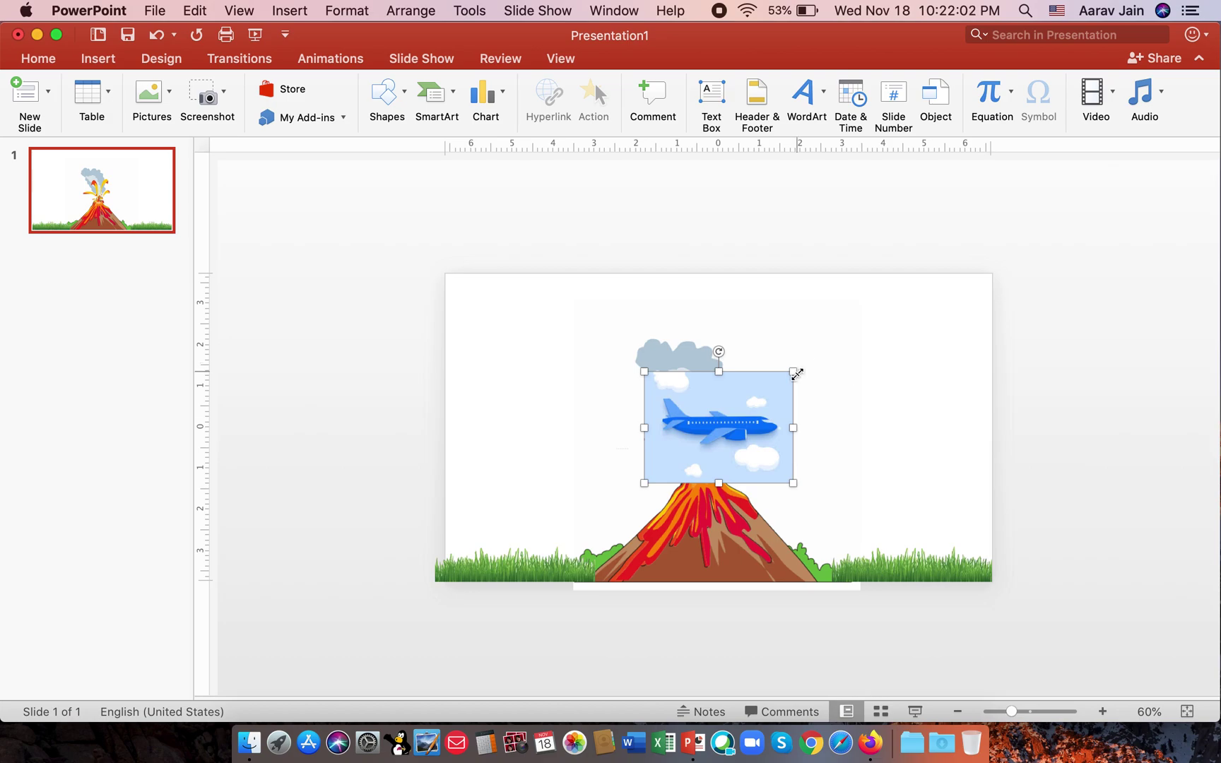
Remove the airplane's sky background and move the plane up toward the top right
click(36, 99)
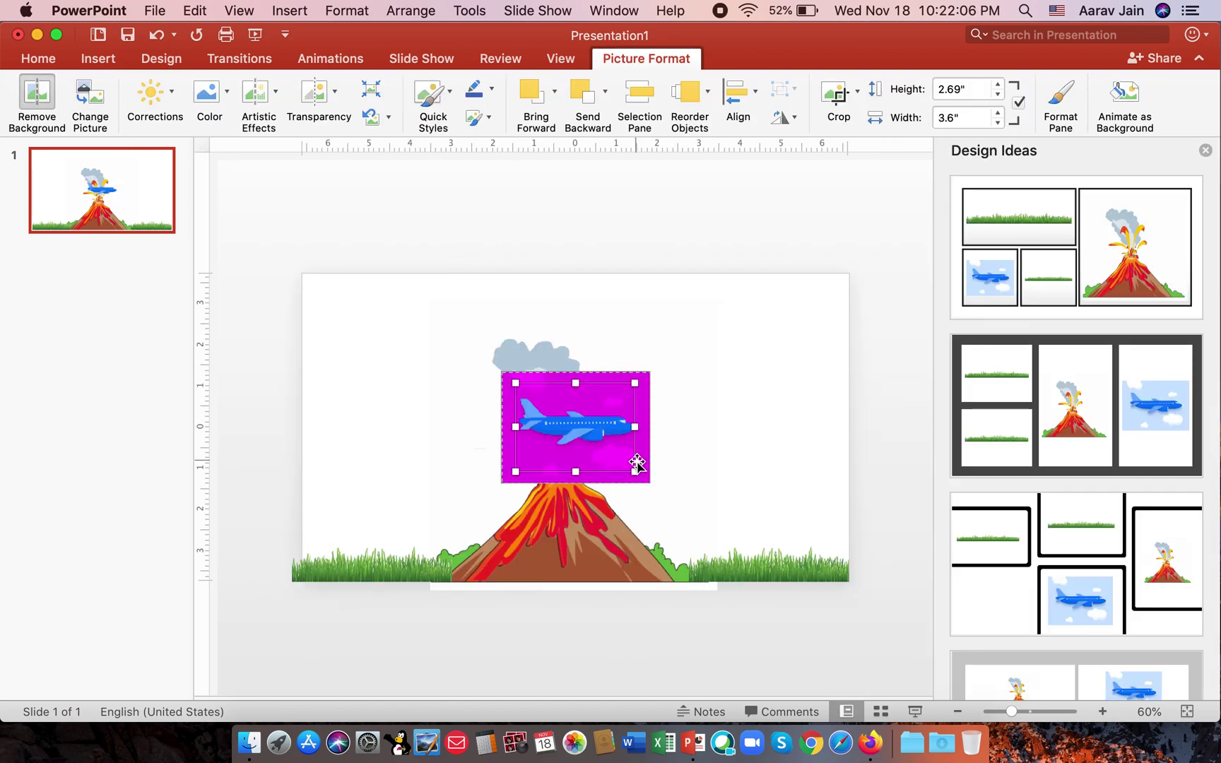
drag(635, 470, 664, 500)
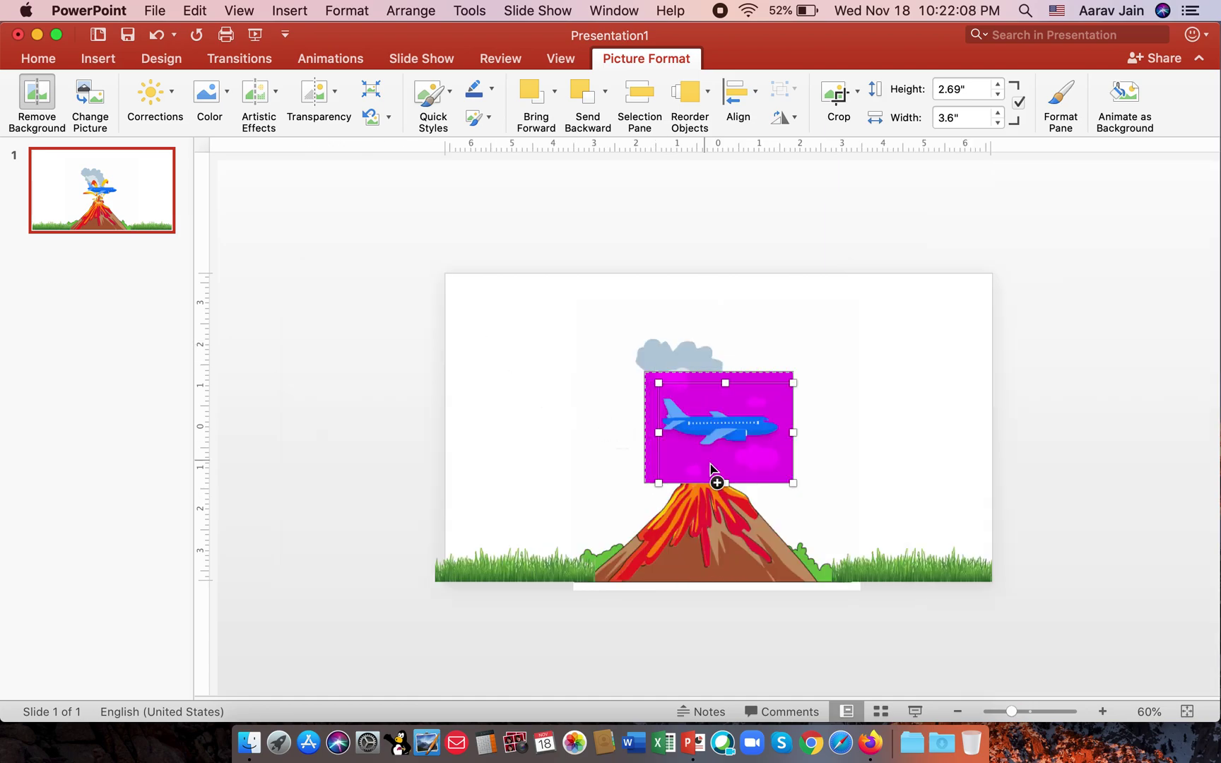
click(979, 455)
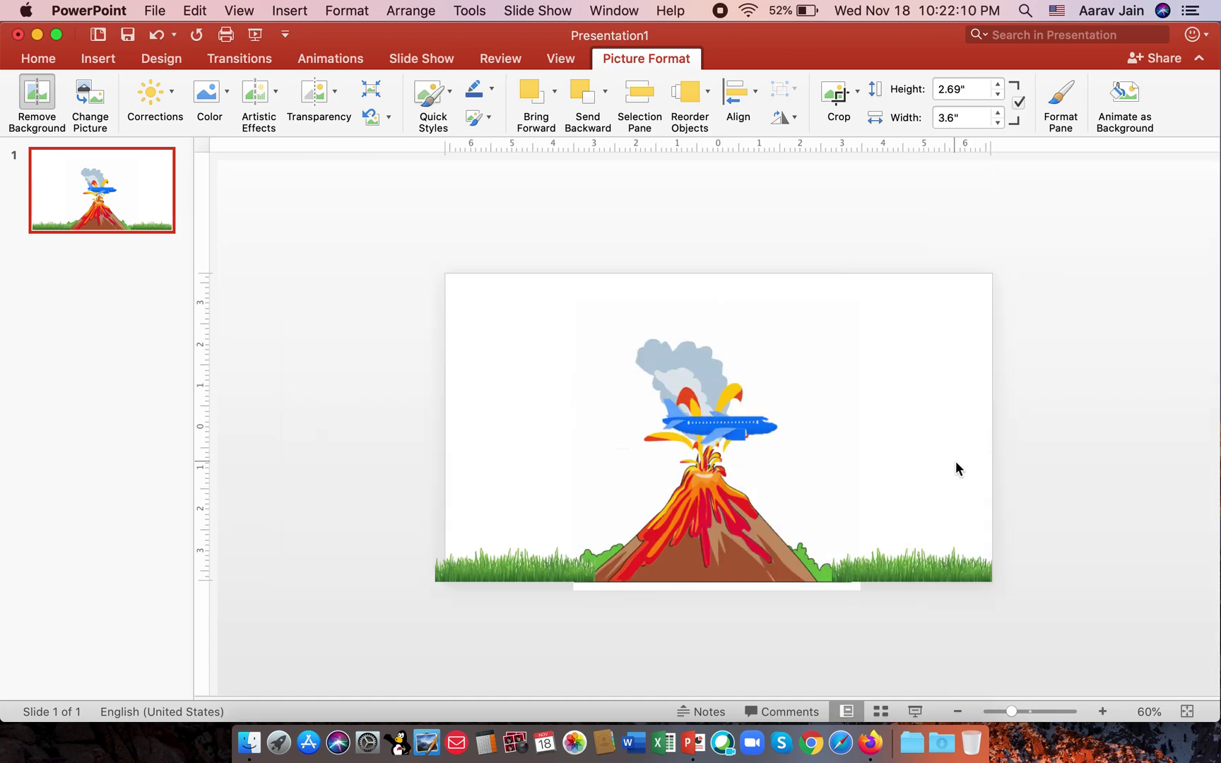
drag(691, 424, 850, 331)
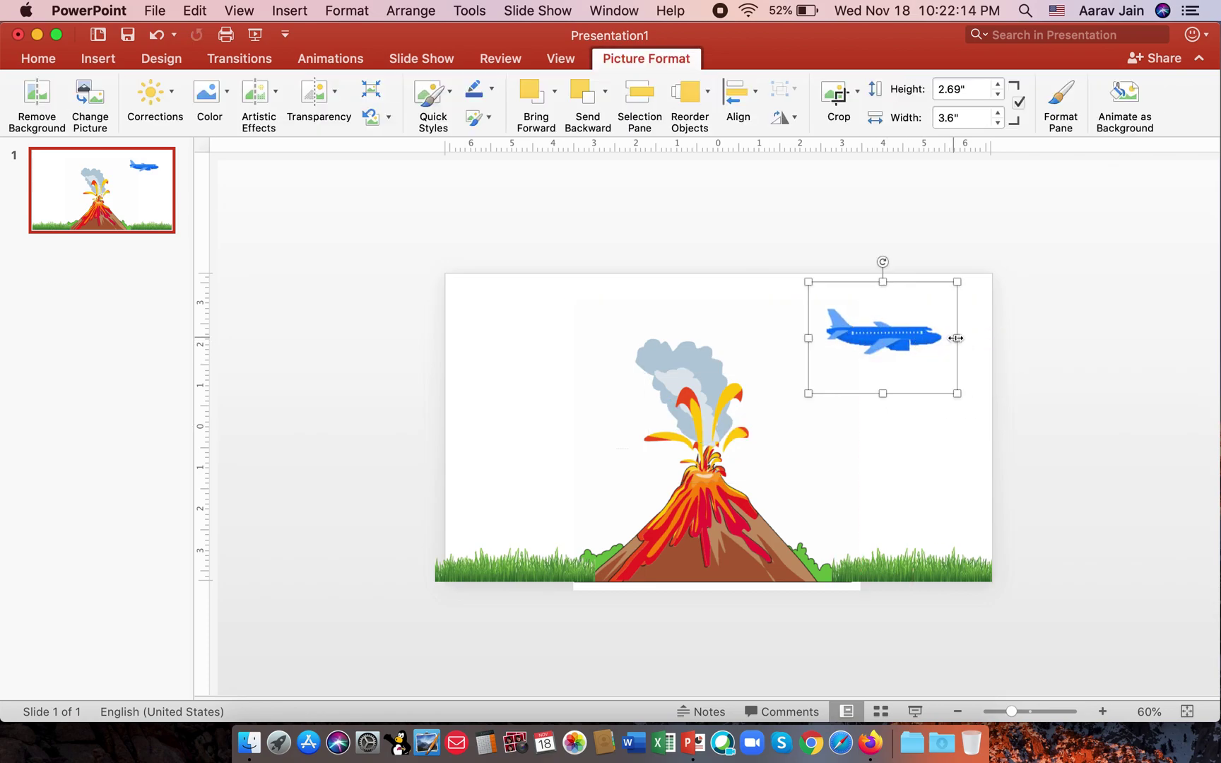
Drag the airplane's right handle past its left edge to flip it, leaving it beyond the right edge
drag(952, 338, 955, 339)
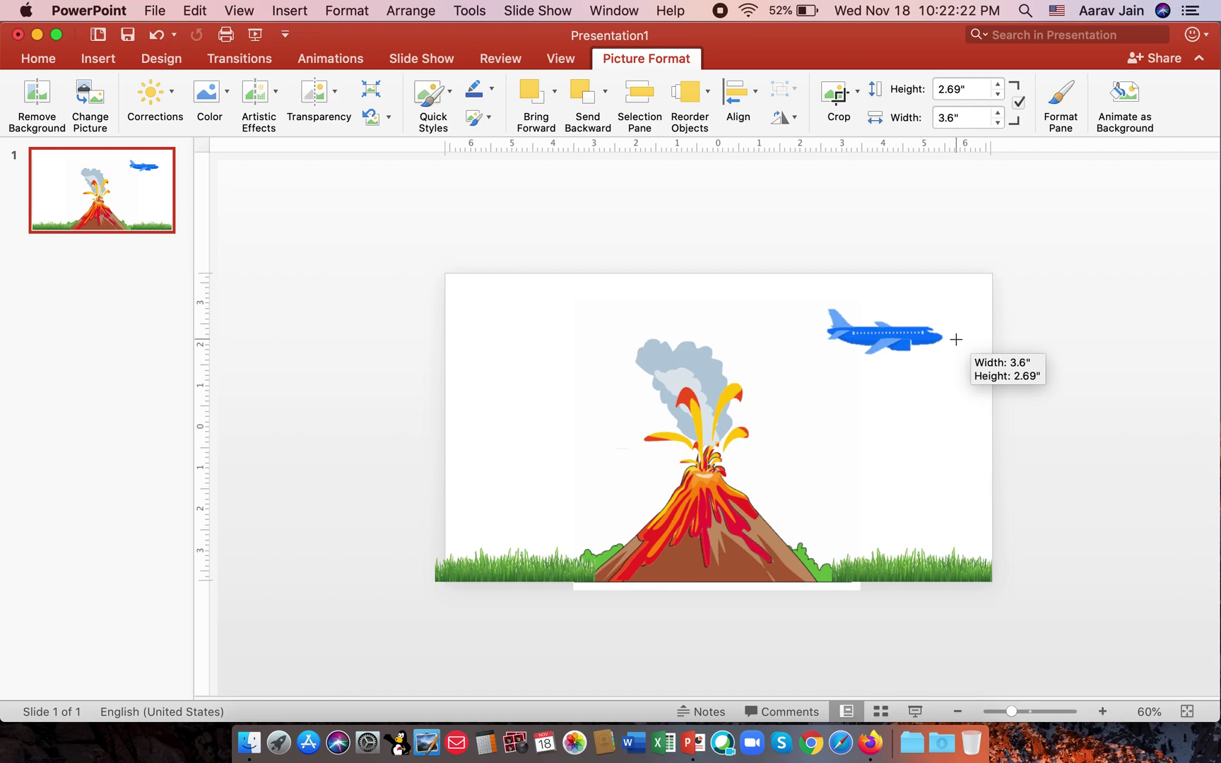
drag(955, 339, 1043, 321)
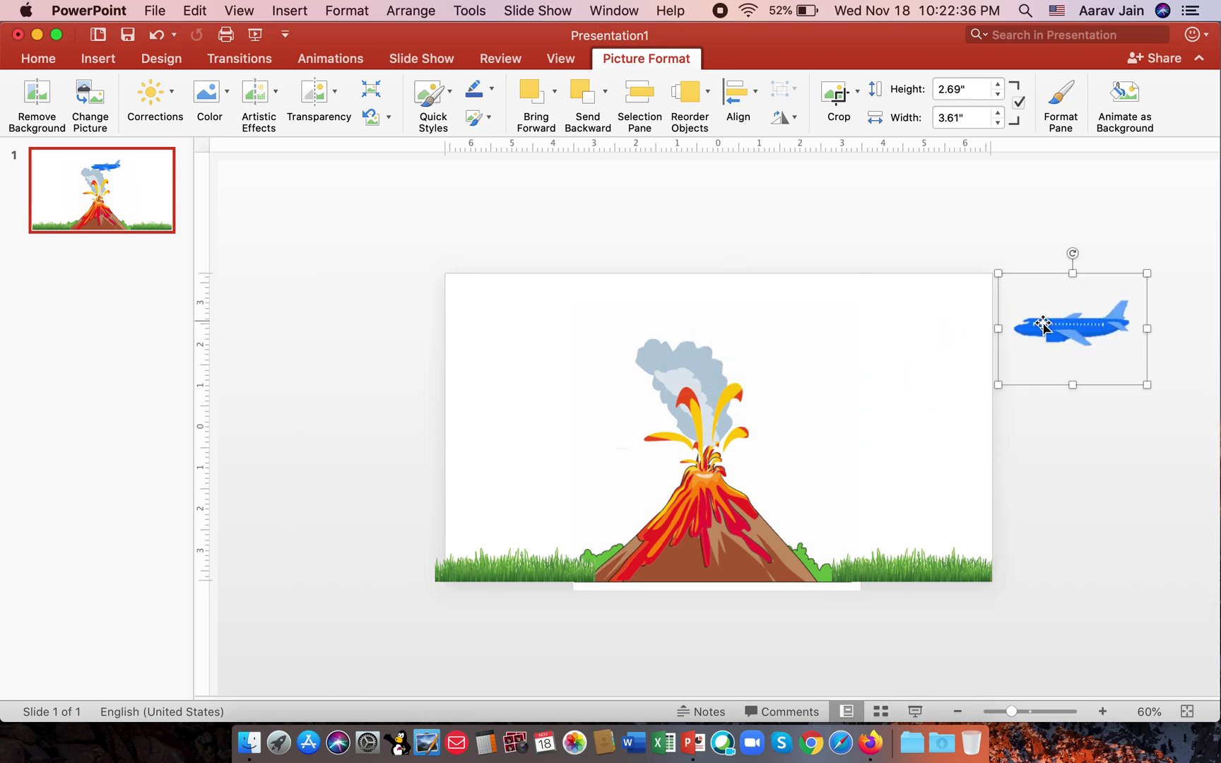
Add a drawn Line motion path taking the airplane leftward across the top of the slide
click(328, 60)
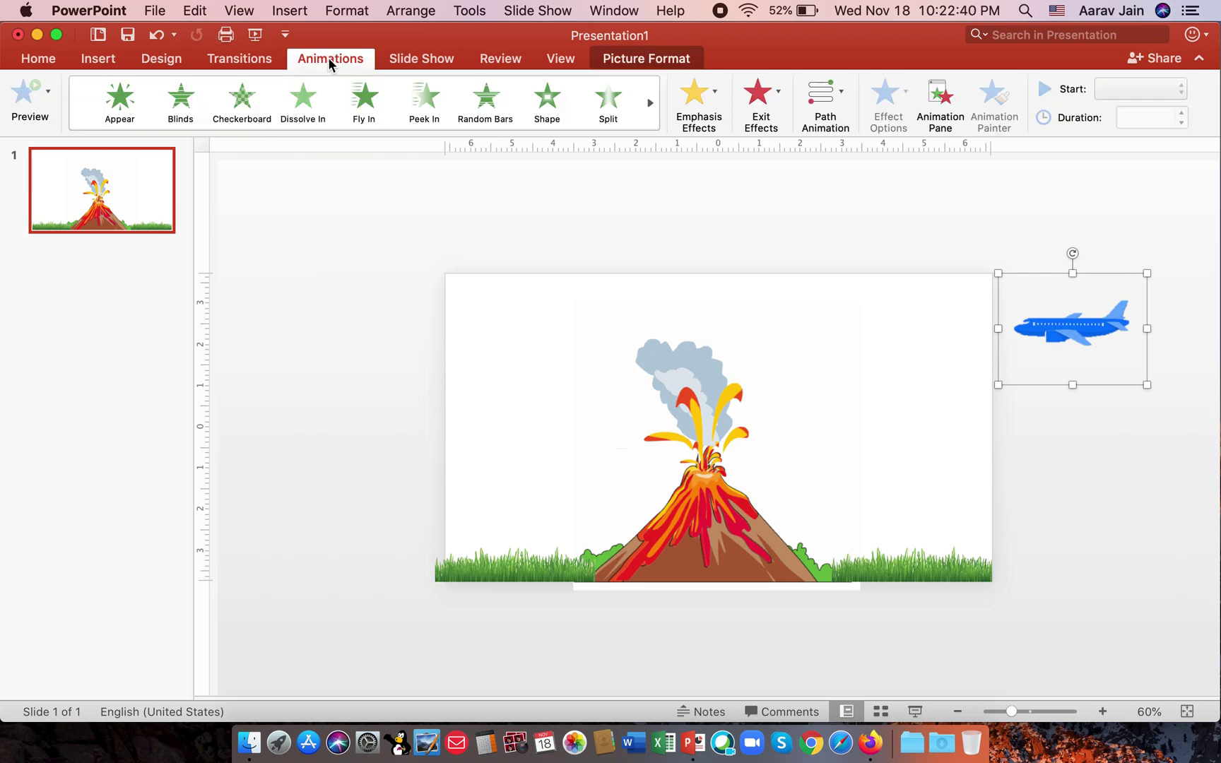
click(826, 91)
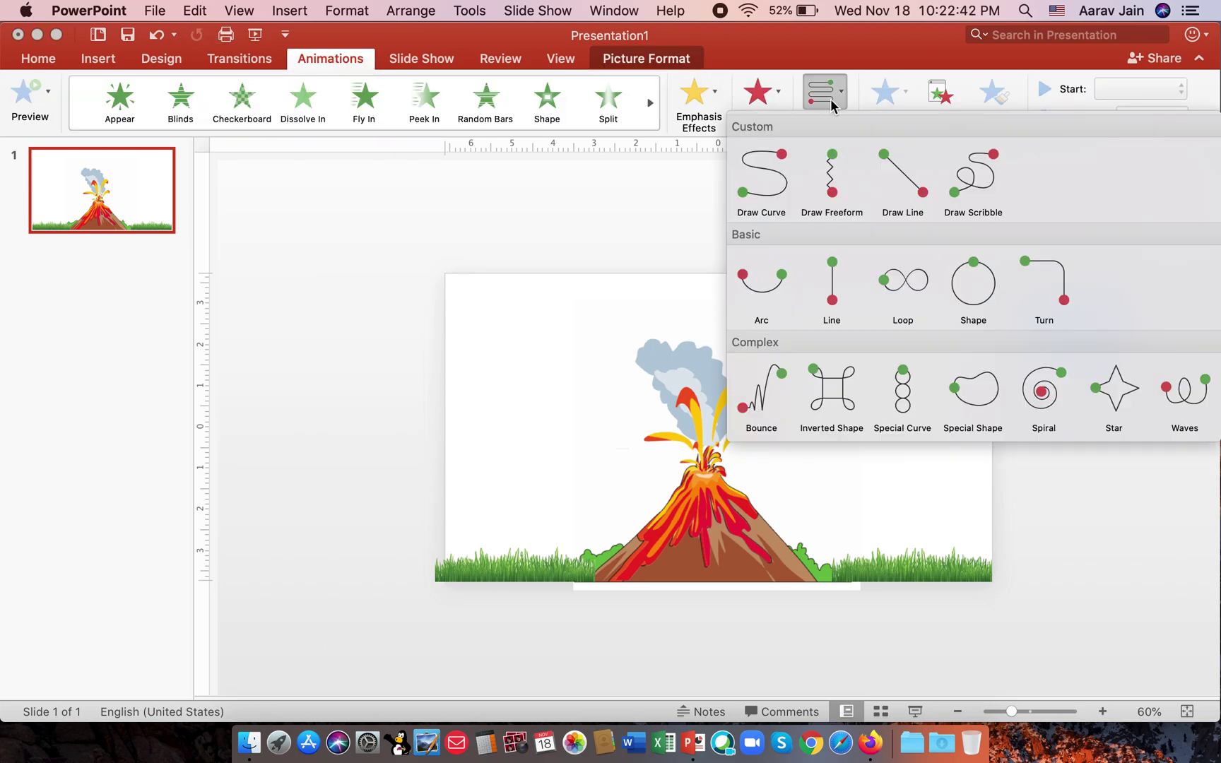
click(876, 159)
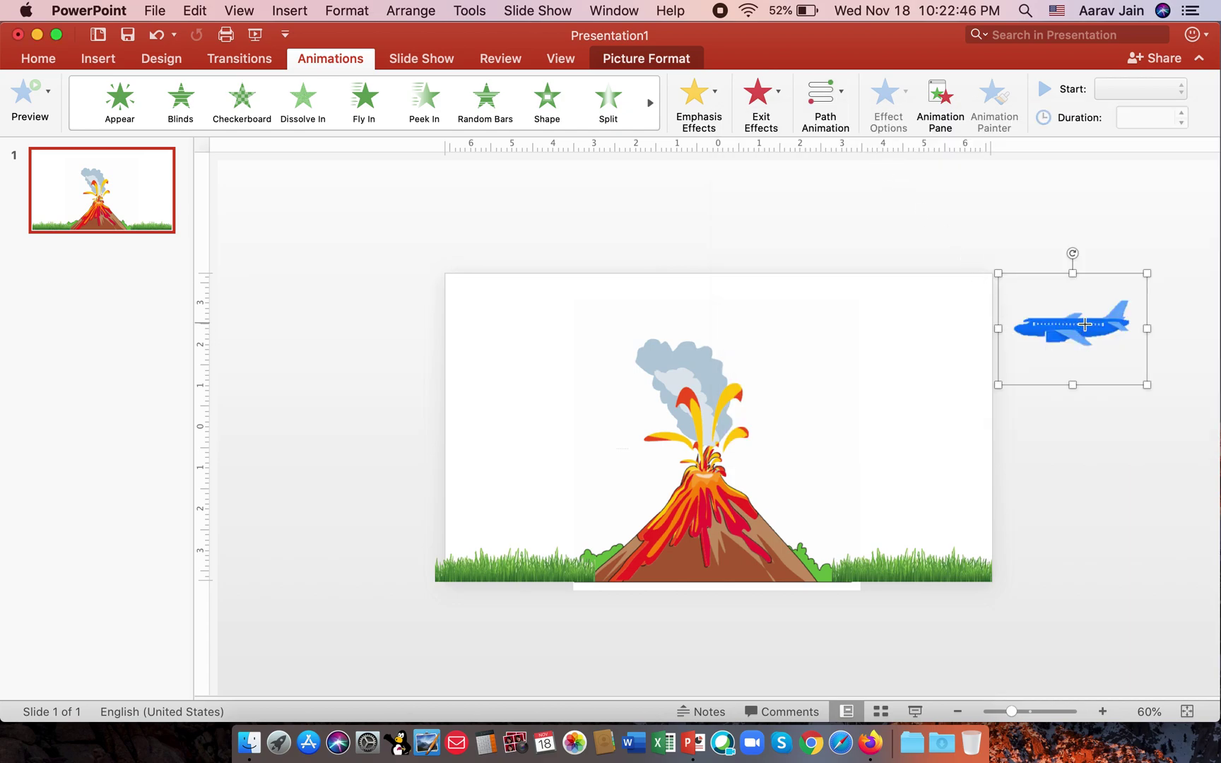
mouse_move(1084, 324)
mouse_down()
mouse_move(948, 330)
mouse_move(502, 278)
mouse_move(276, 305)
mouse_move(261, 318)
mouse_up()
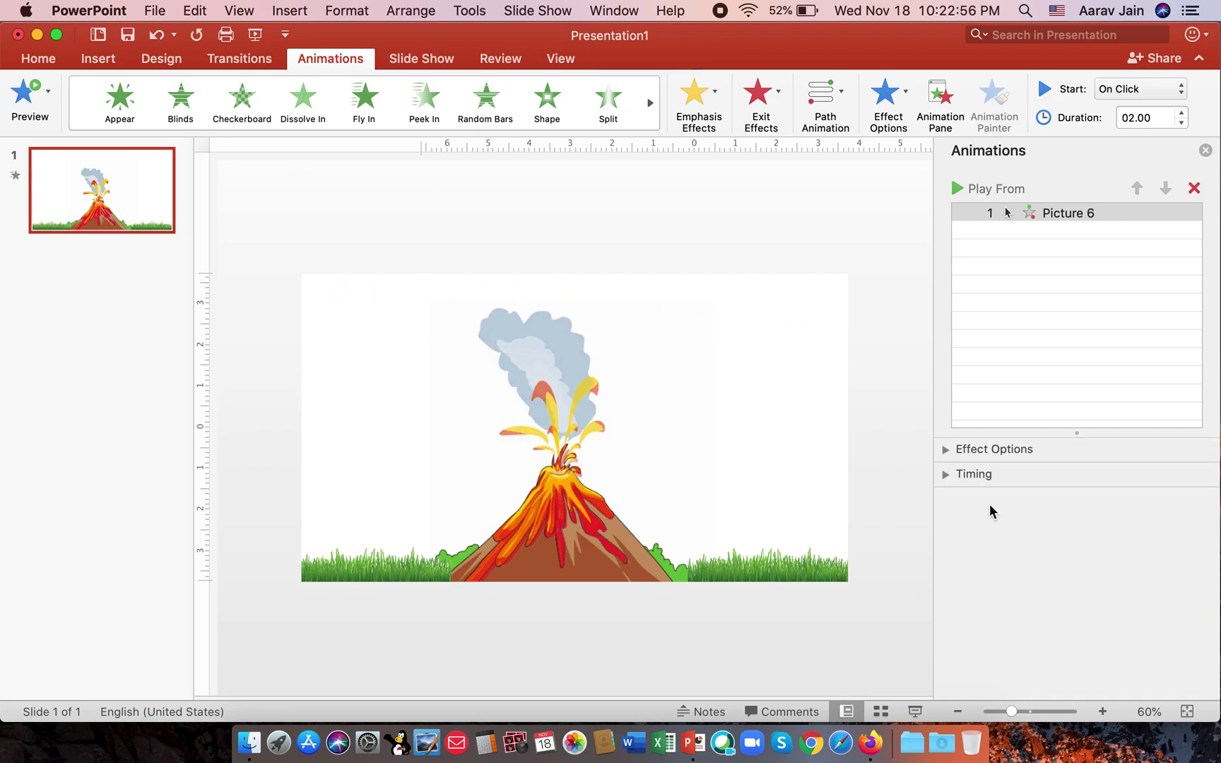
In the airplane path's effect options, turn off the smooth start and smooth end
click(946, 455)
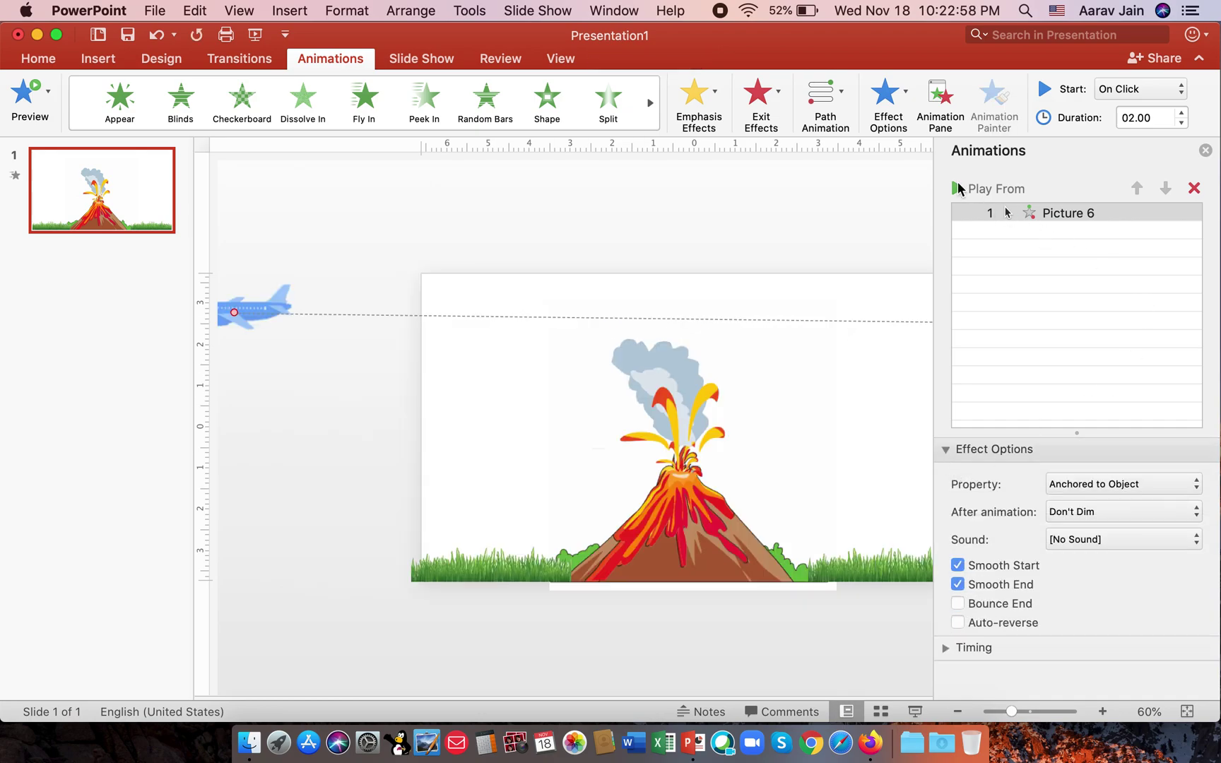
click(938, 98)
click(937, 102)
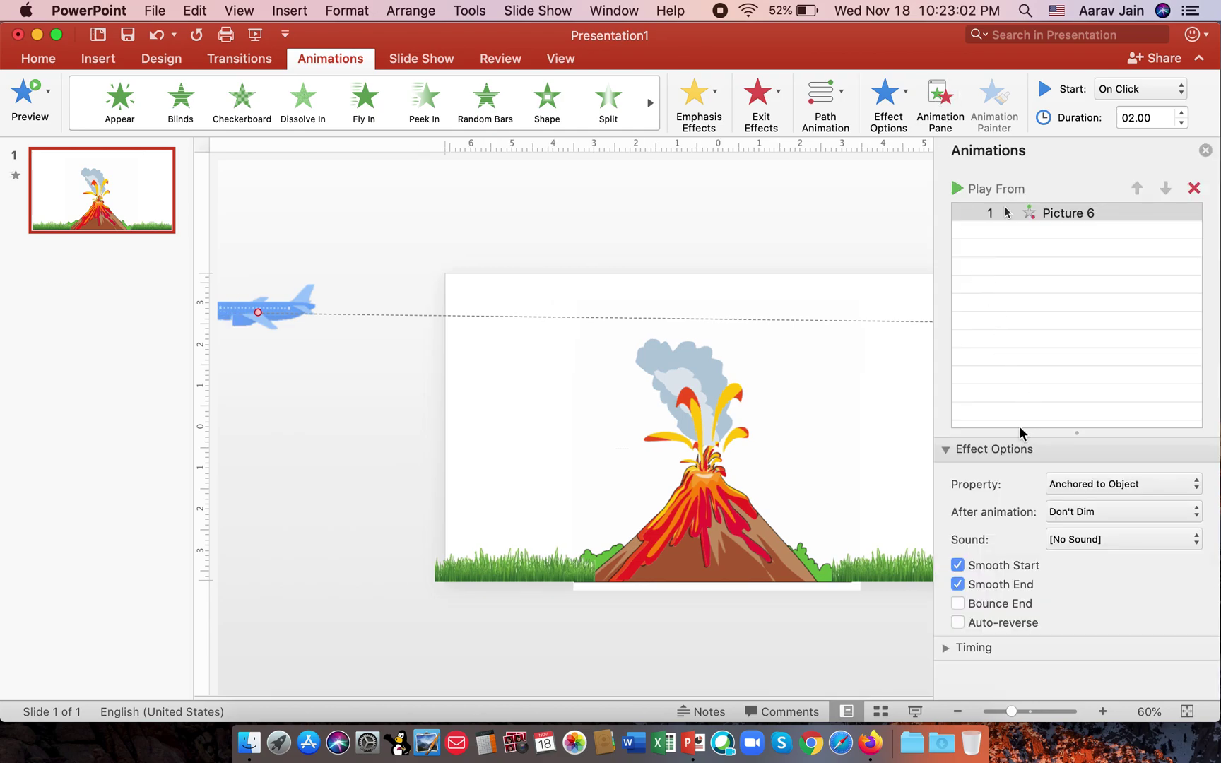
drag(1017, 421, 1031, 451)
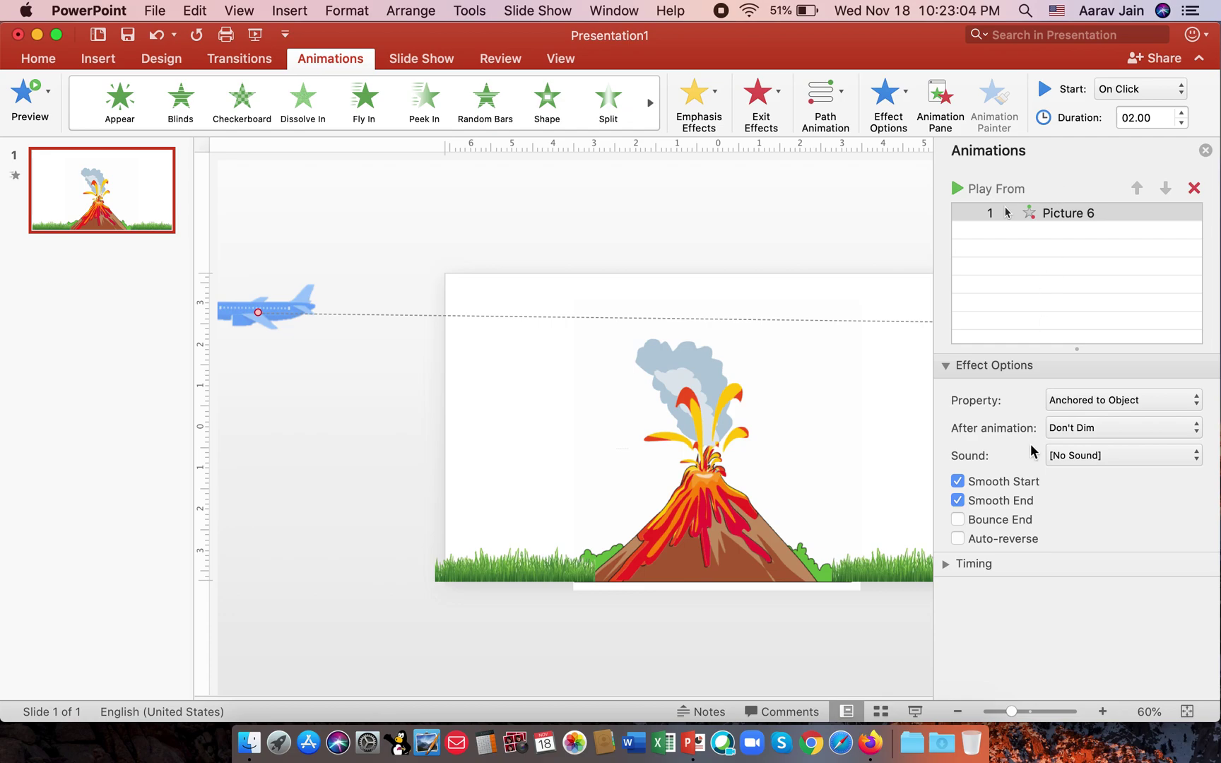
click(958, 501)
Keep the flight starting On Click and set its duration to 6 seconds
click(945, 564)
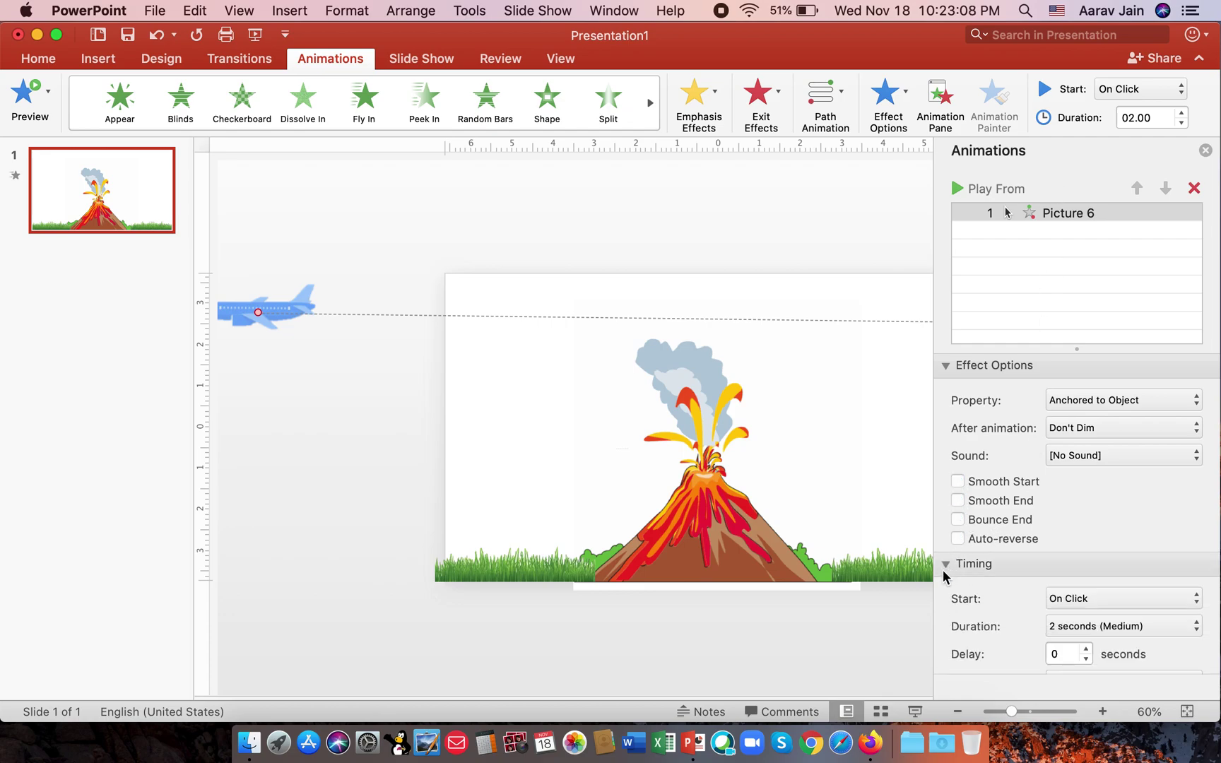
scroll(960, 581, down, 1)
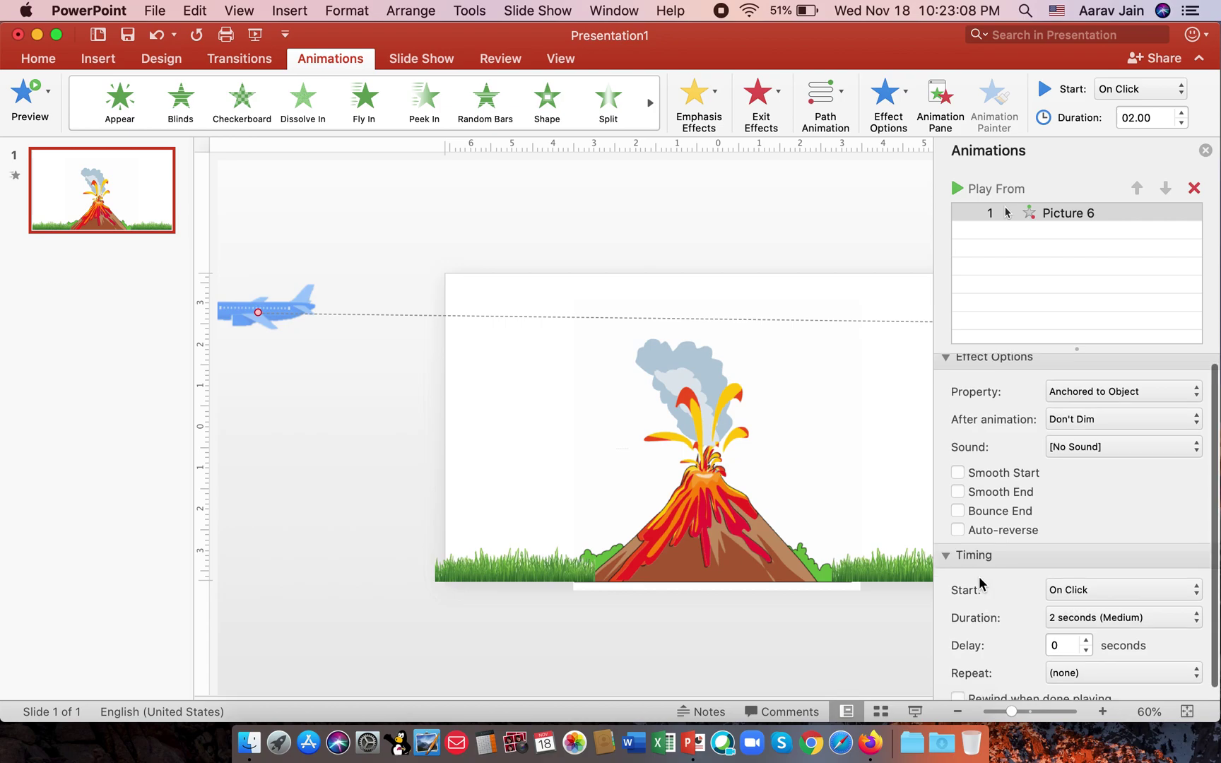
click(1088, 584)
click(1087, 578)
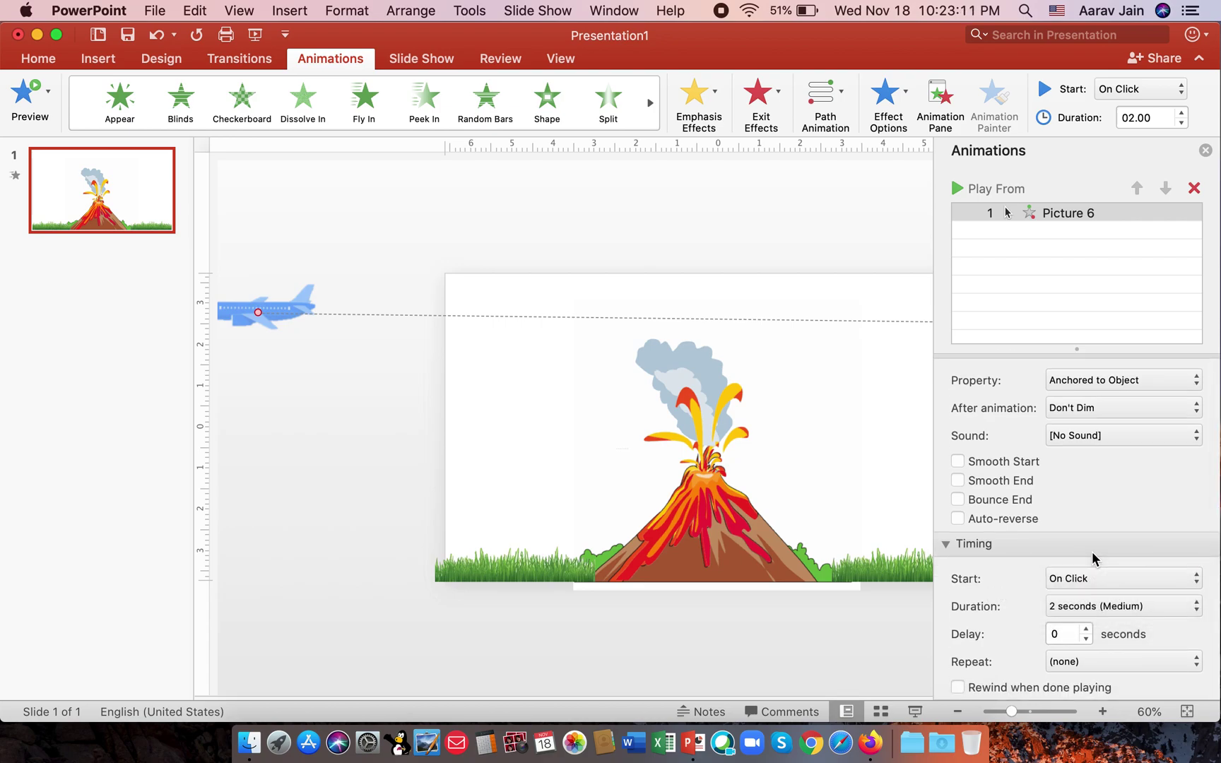
click(1079, 606)
double_click(1072, 663)
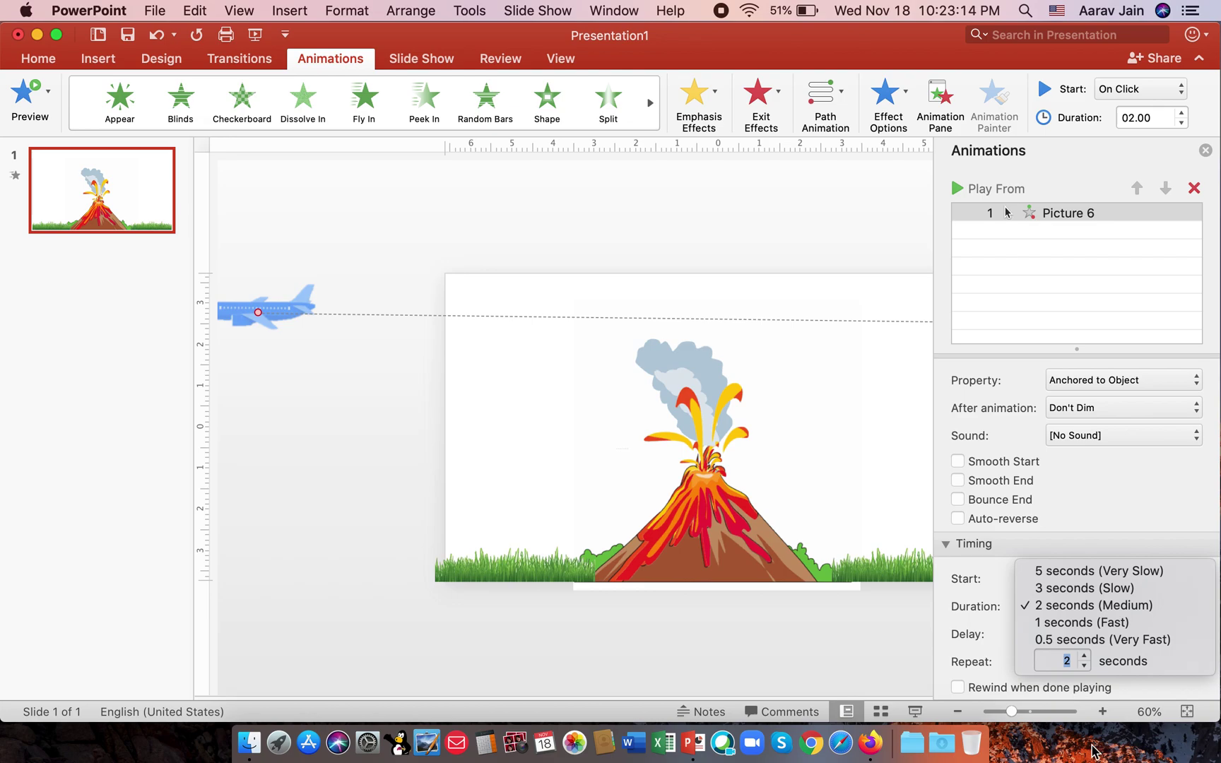
text(6)
key(Return)
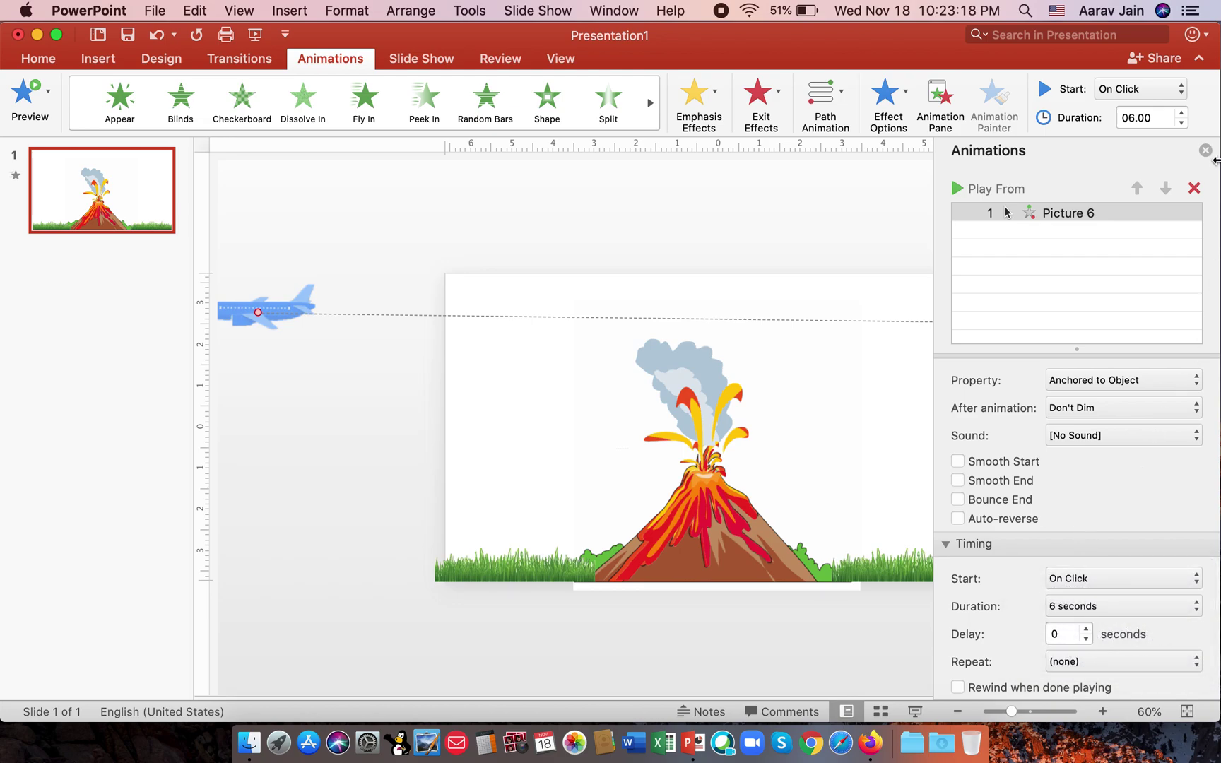
click(1205, 150)
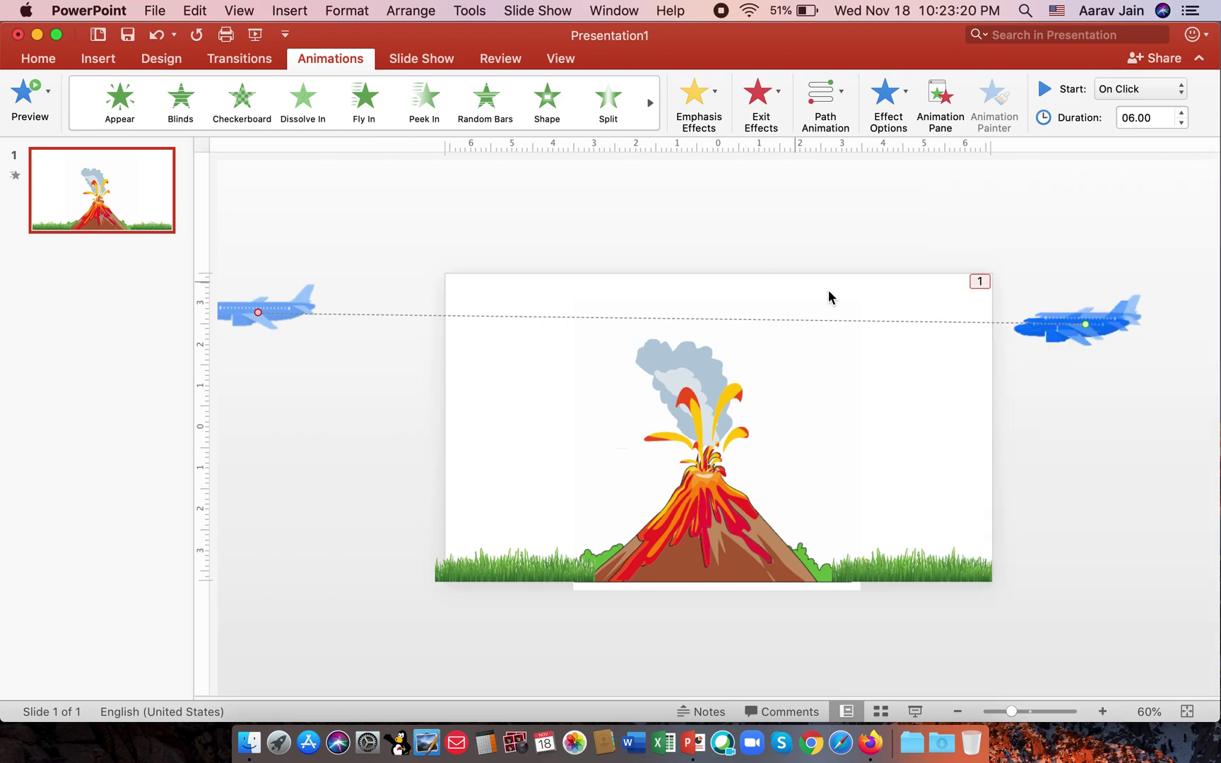
Return to the Home tab and zoom the volcano slide in to 100%
click(40, 62)
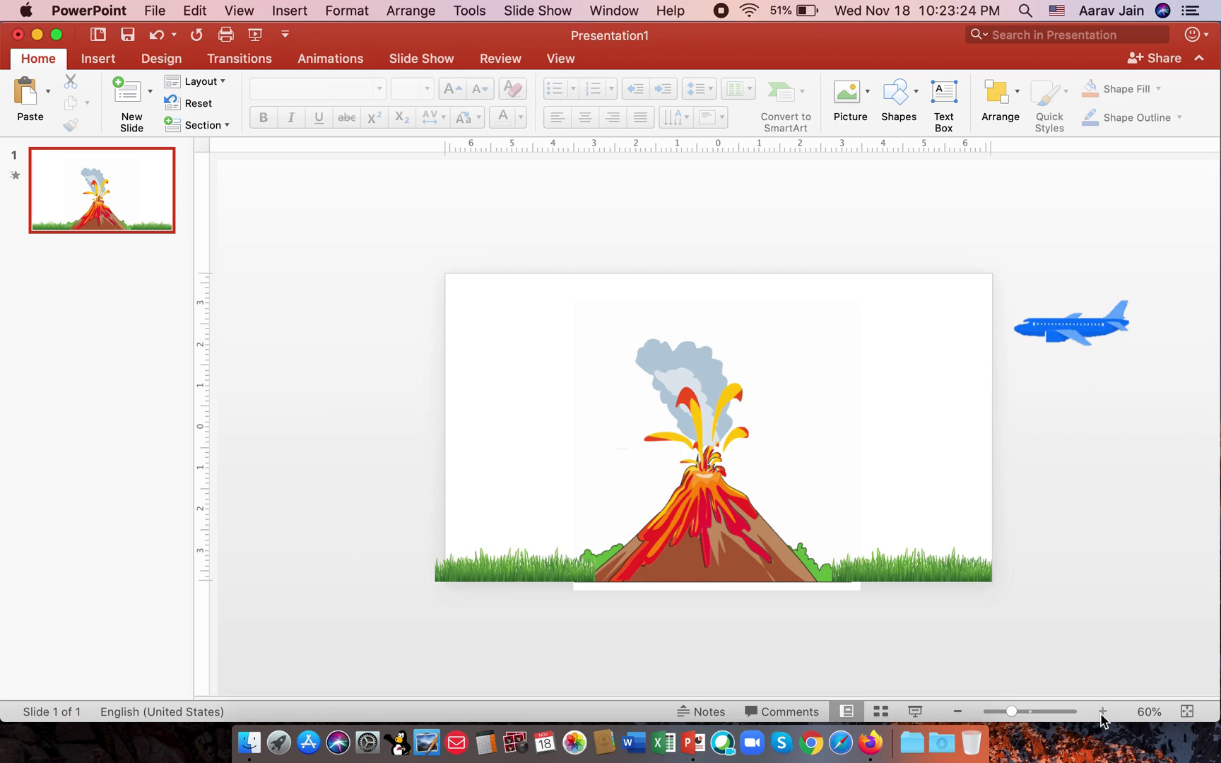
click(1101, 712)
click(1101, 712)
click(1101, 712)
click(1101, 712)
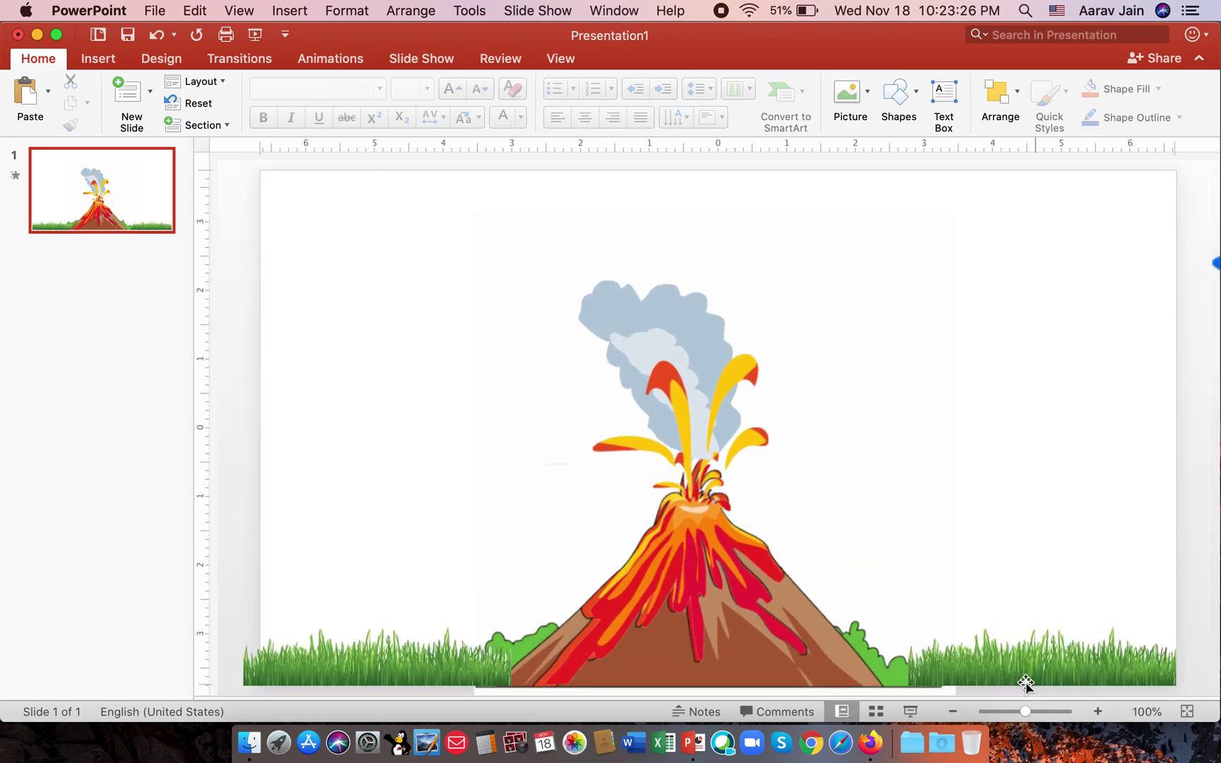